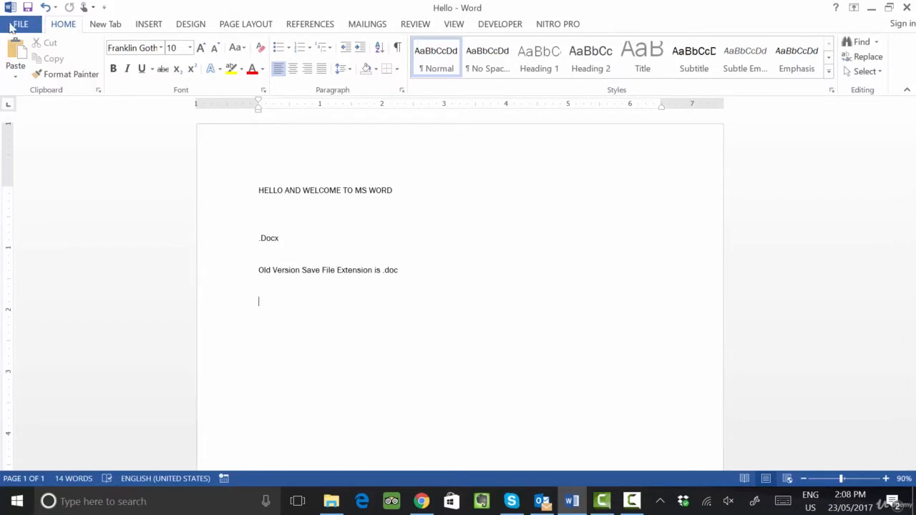
Step: Save the current Hello document under its existing name
{"action": "left_click", "coordinate": [18, 25]}
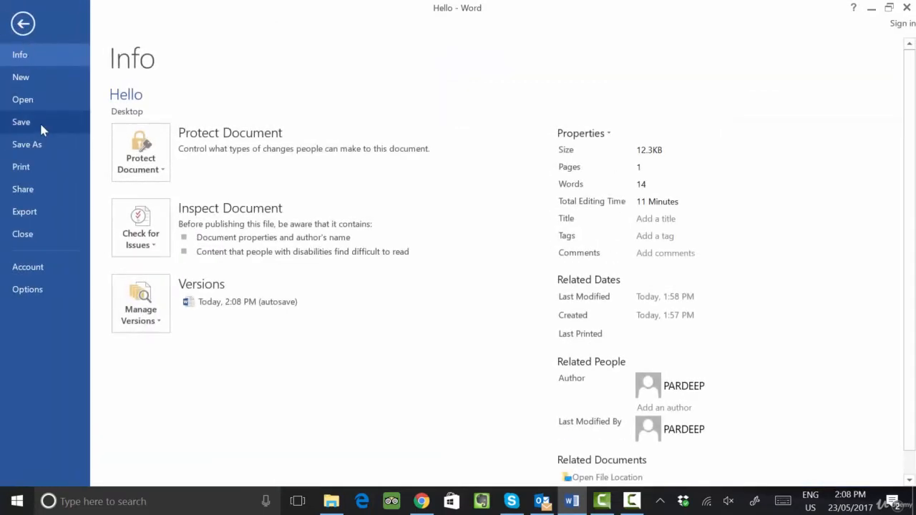
{"action": "left_click", "coordinate": [39, 127]}
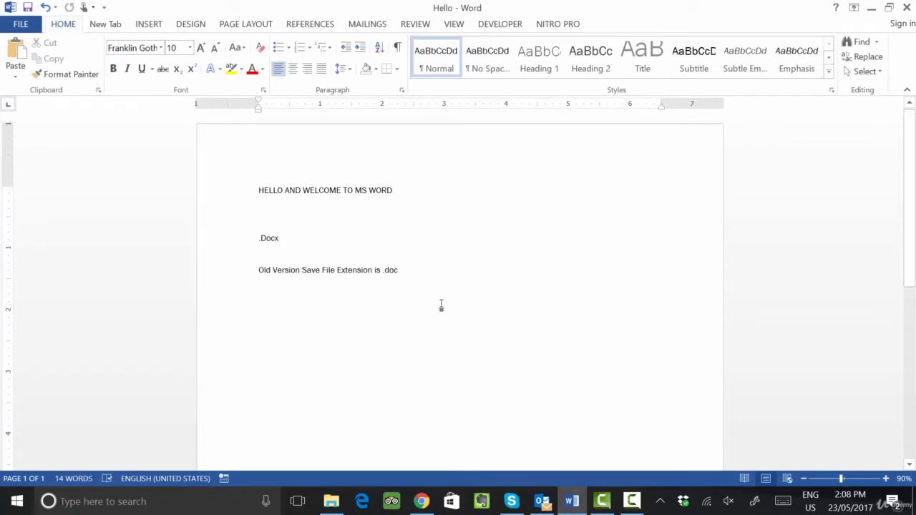
{"action": "type", "text": "Ad"}
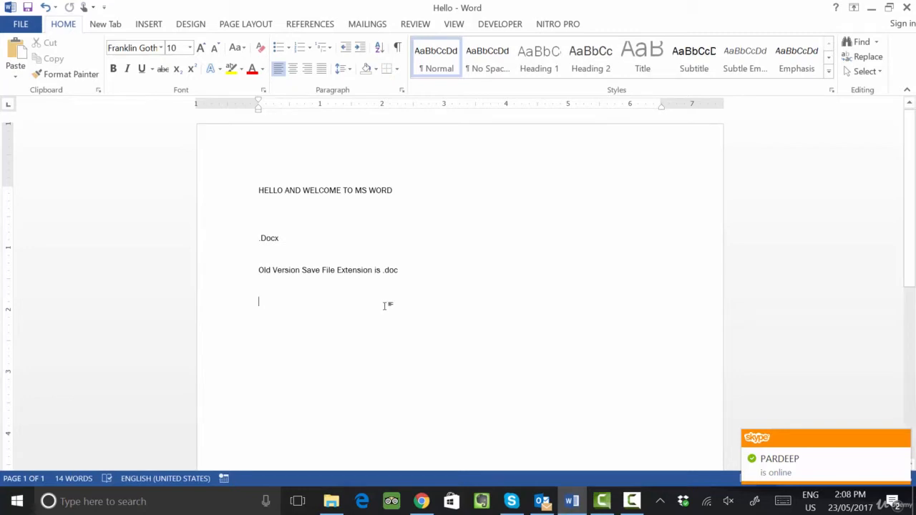
Step: Add the line "Welcome to Class" below the existing text and save the document
{"action": "type", "text": "Welcome "}
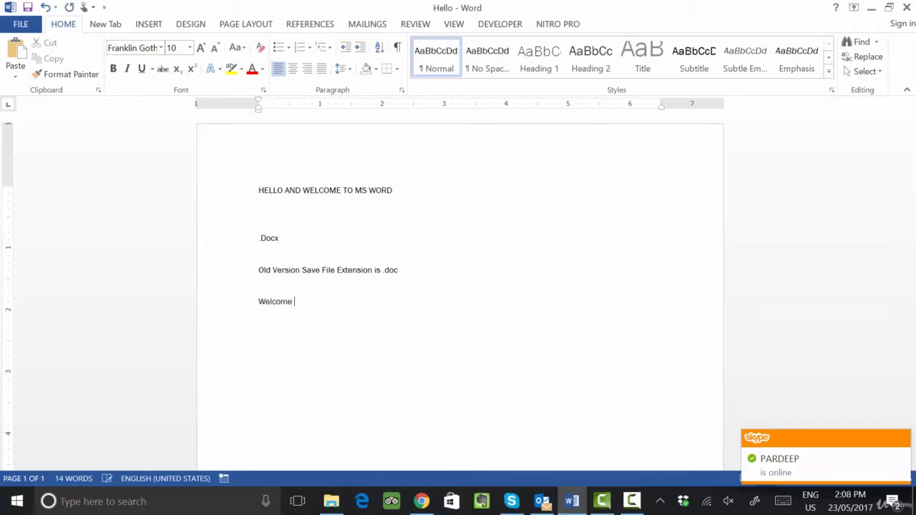
{"action": "type", "text": "o"}
{"action": "key", "text": "BackSpace"}
{"action": "type", "text": "to Class"}
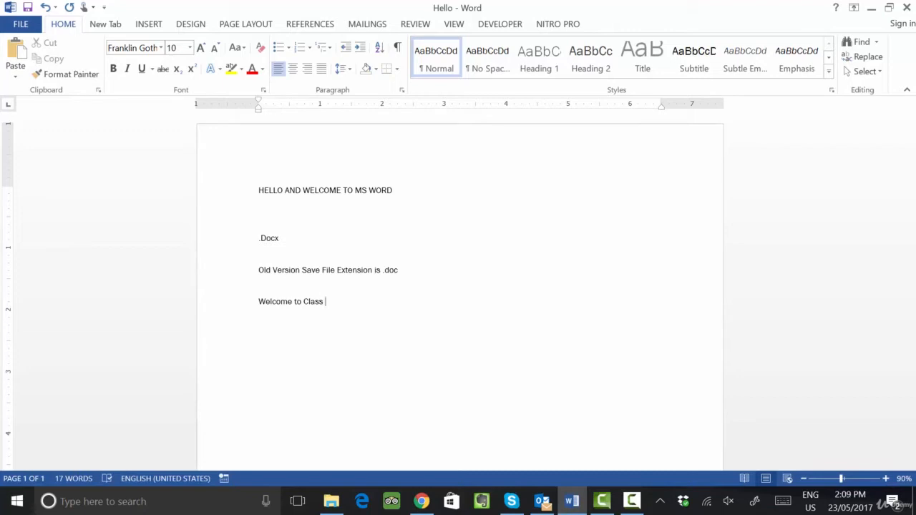
{"action": "key", "text": "ctrl+s"}
{"action": "left_click", "coordinate": [24, 27]}
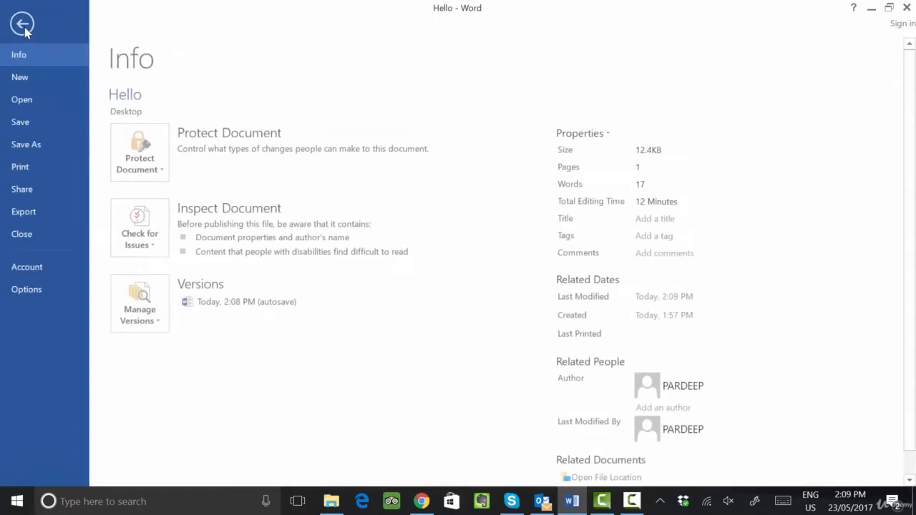
{"action": "left_click", "coordinate": [55, 146]}
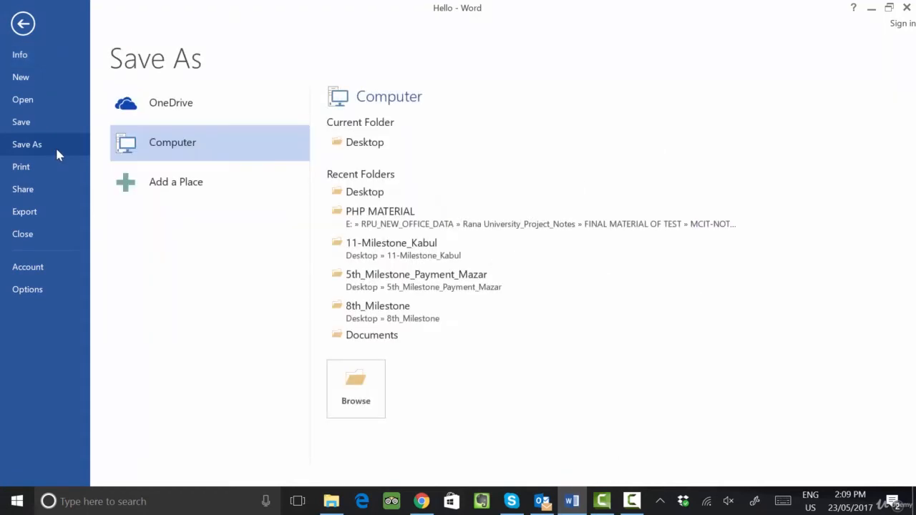
{"action": "left_click", "coordinate": [24, 23]}
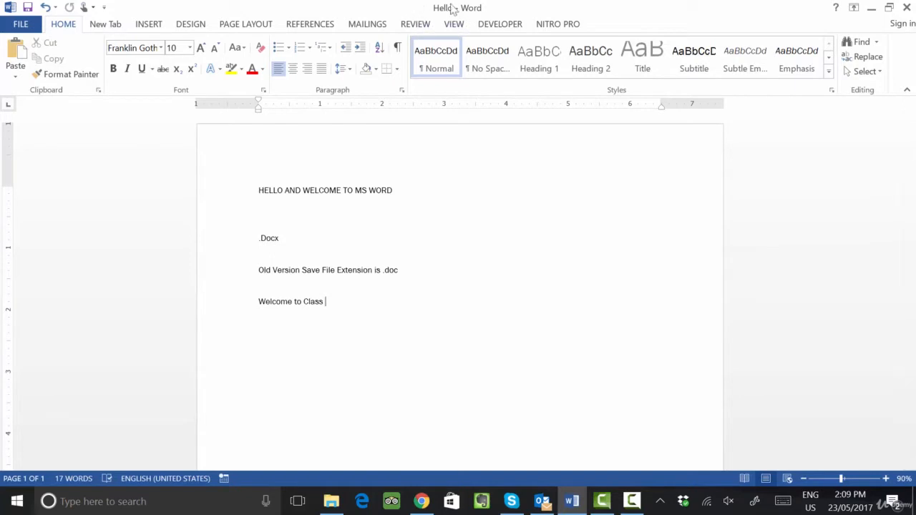
Step: Save a copy of the document to the Desktop as a Word document, using the author's first name as the file name
{"action": "left_click", "coordinate": [27, 28]}
{"action": "left_click", "coordinate": [43, 146]}
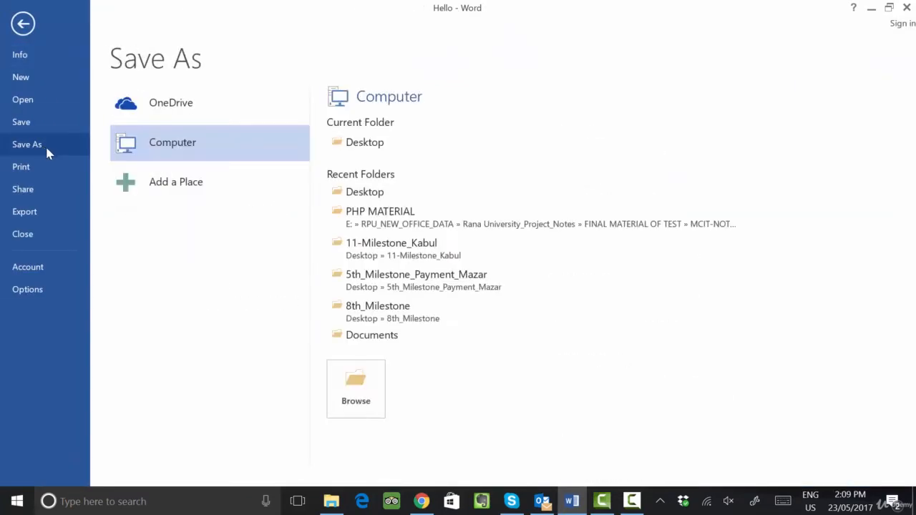
{"action": "left_click", "coordinate": [355, 405]}
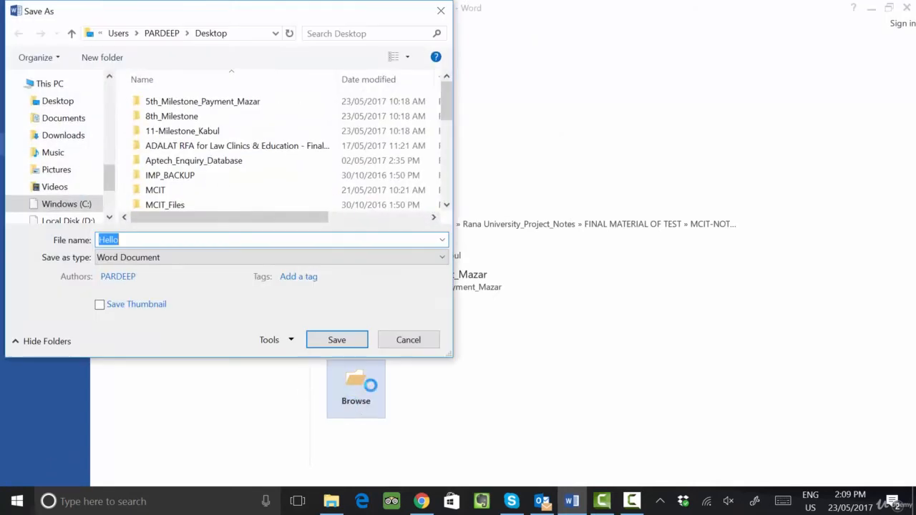
{"action": "left_click", "coordinate": [57, 101]}
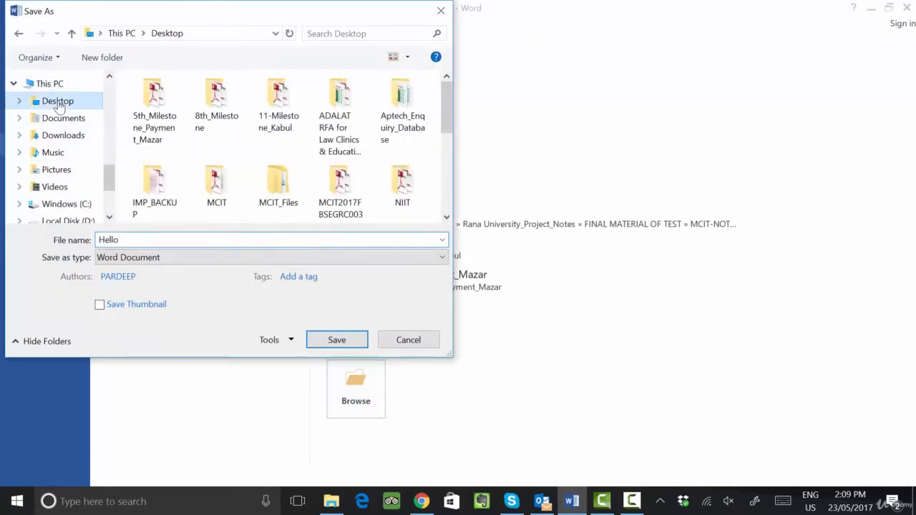
{"action": "double_click", "coordinate": [164, 240]}
{"action": "type", "text": "Pardeep"}
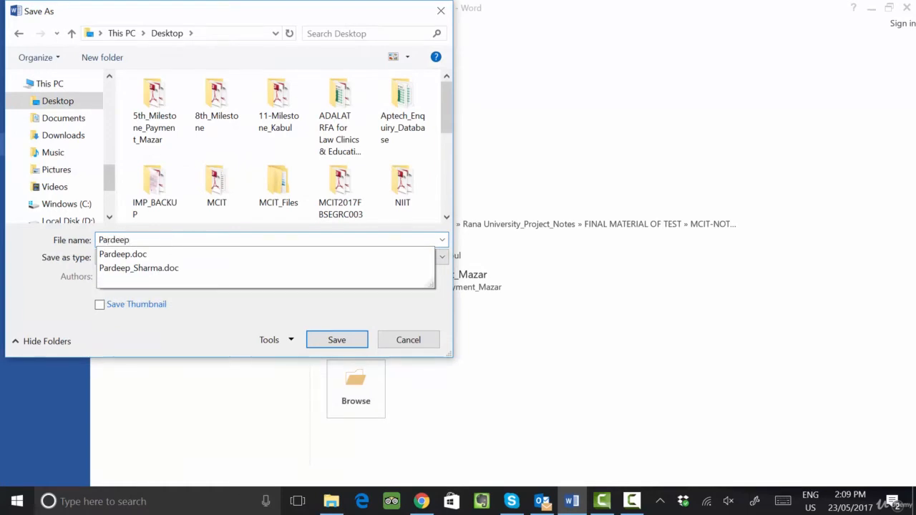
{"action": "key", "text": "Return"}
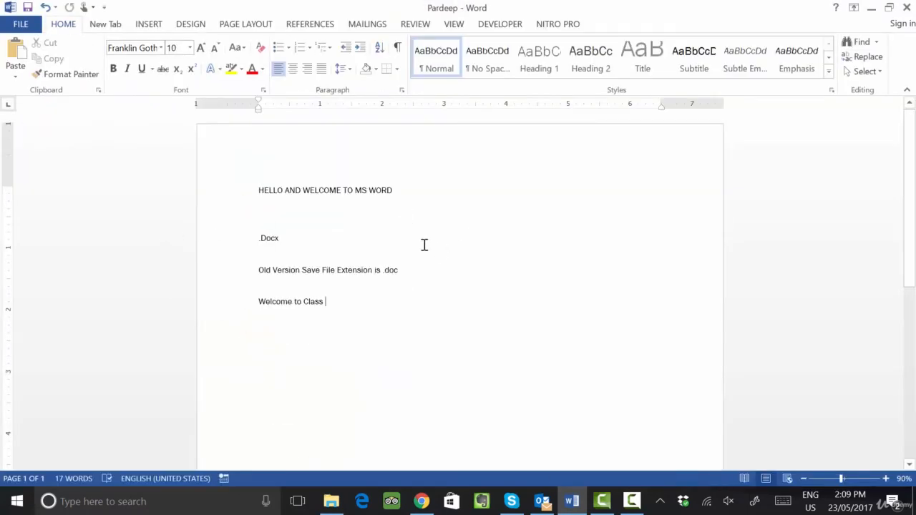
Step: Close the document, open the Hello file from the desktop to check its text, close it and open the renamed copy
{"action": "left_click", "coordinate": [909, 5]}
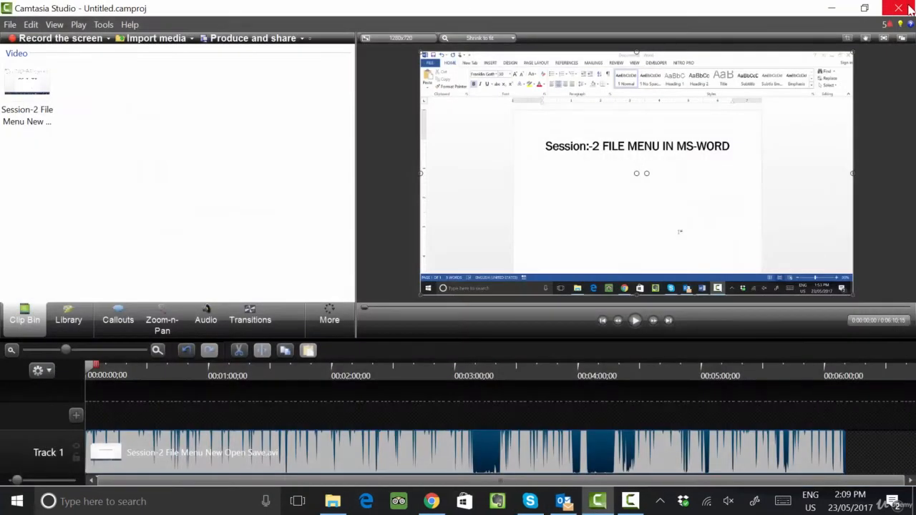
{"action": "left_click", "coordinate": [830, 9]}
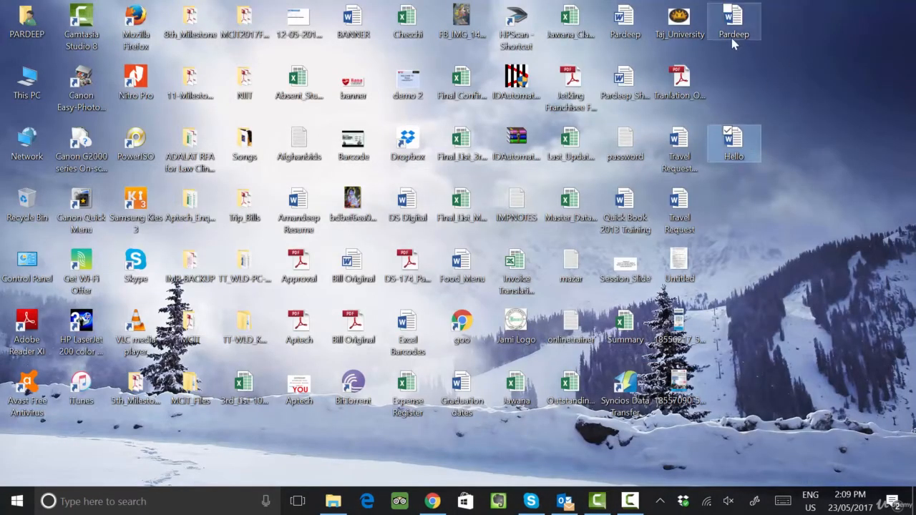
{"action": "left_click", "coordinate": [732, 36]}
{"action": "double_click", "coordinate": [734, 144]}
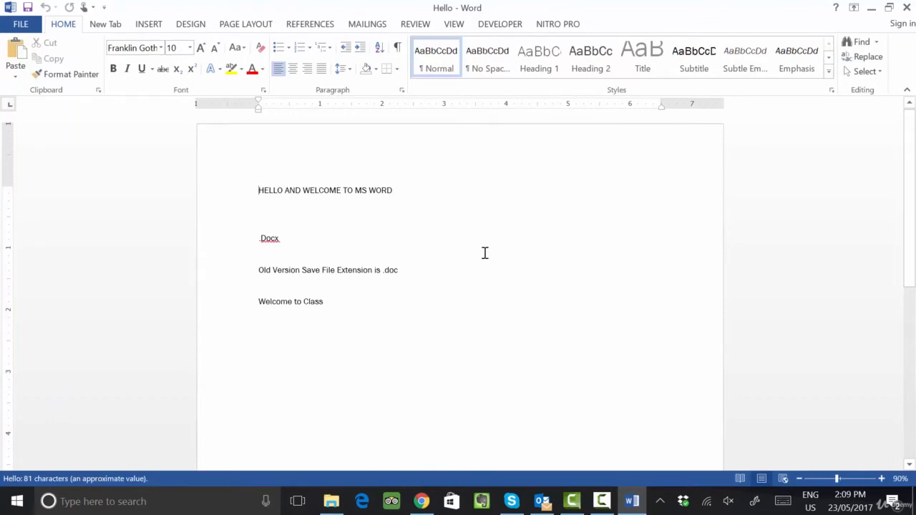
{"action": "left_click", "coordinate": [906, 7]}
{"action": "double_click", "coordinate": [729, 27]}
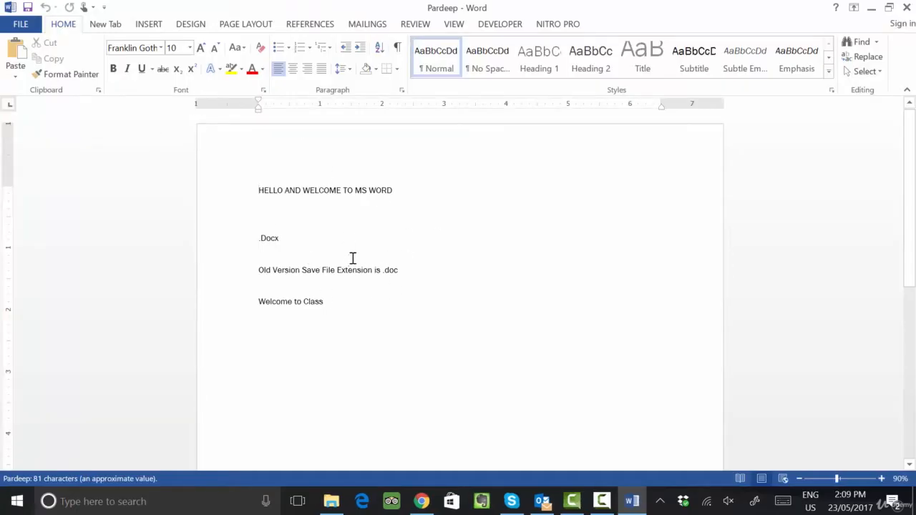
Step: Look over the save locations and the print page of the document, and return to the text
{"action": "left_click", "coordinate": [28, 27]}
{"action": "left_click", "coordinate": [29, 27]}
{"action": "left_click", "coordinate": [28, 28]}
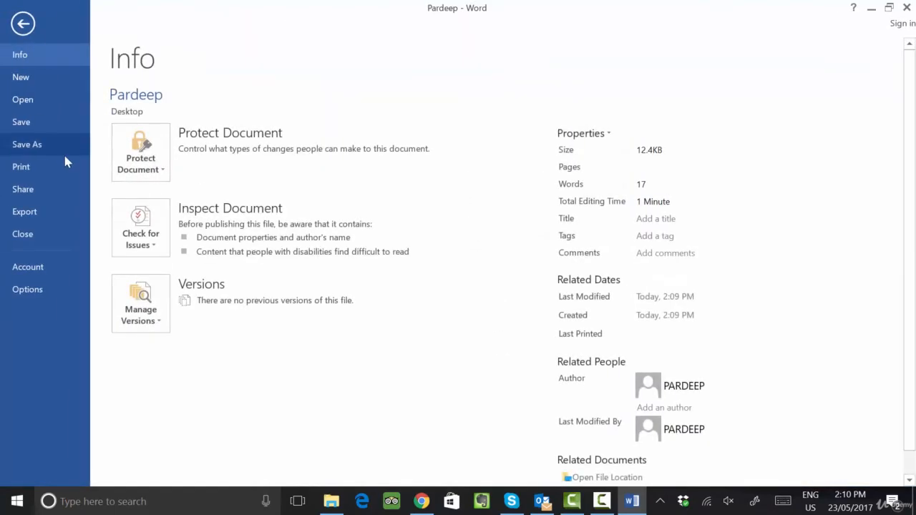
{"action": "left_click", "coordinate": [51, 147]}
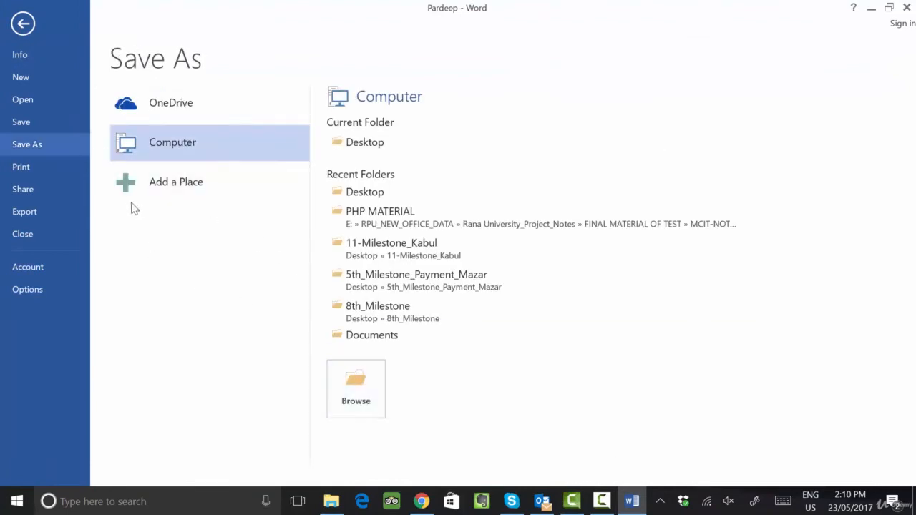
{"action": "left_click", "coordinate": [36, 166]}
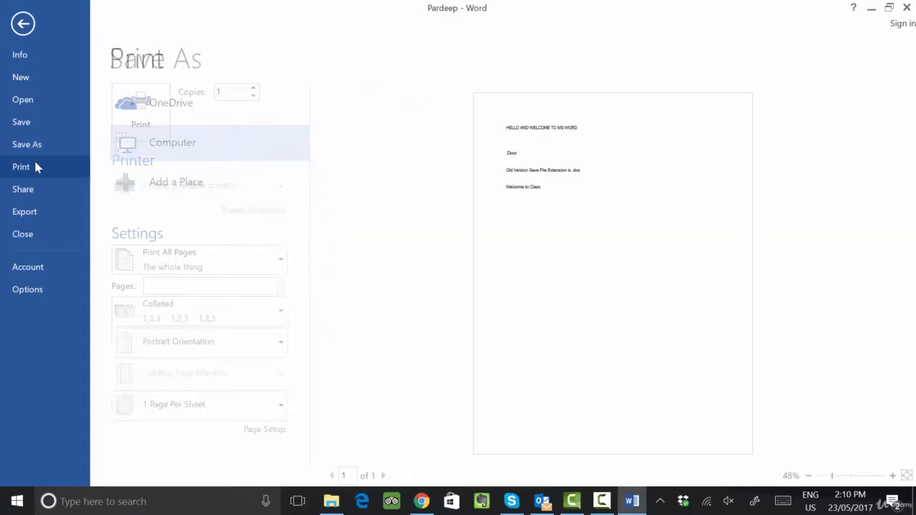
{"action": "left_click", "coordinate": [21, 24]}
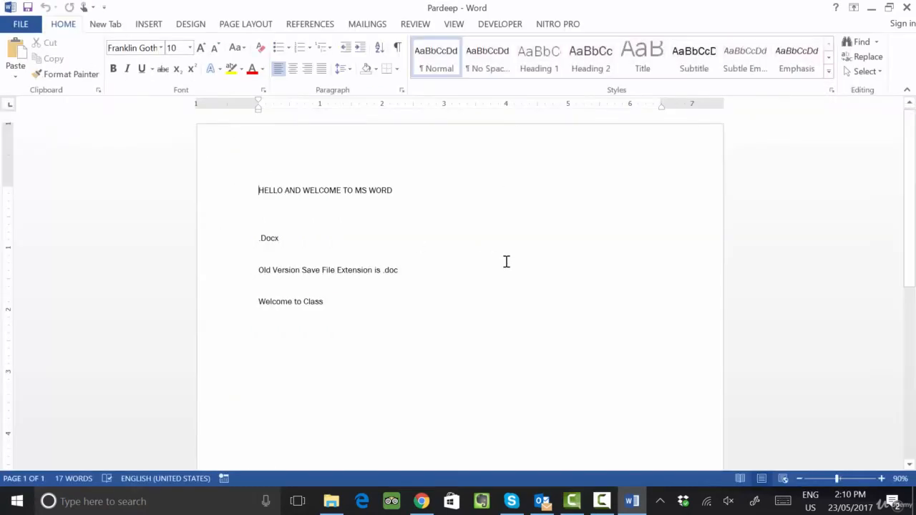
Step: Center all of the document's text and check it in the print preview
{"action": "key", "text": "ctrl+a"}
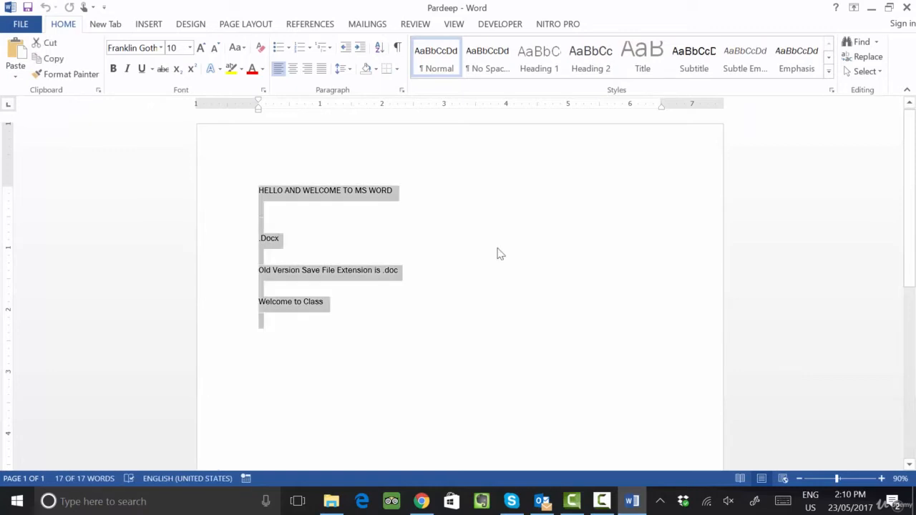
{"action": "key", "text": "ctrl+e"}
{"action": "left_click", "coordinate": [543, 339]}
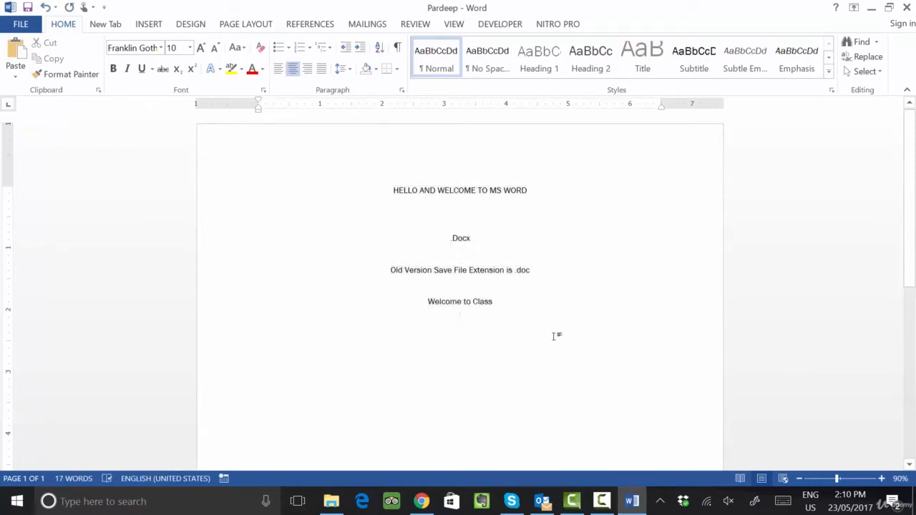
{"action": "key", "text": "ctrl+p"}
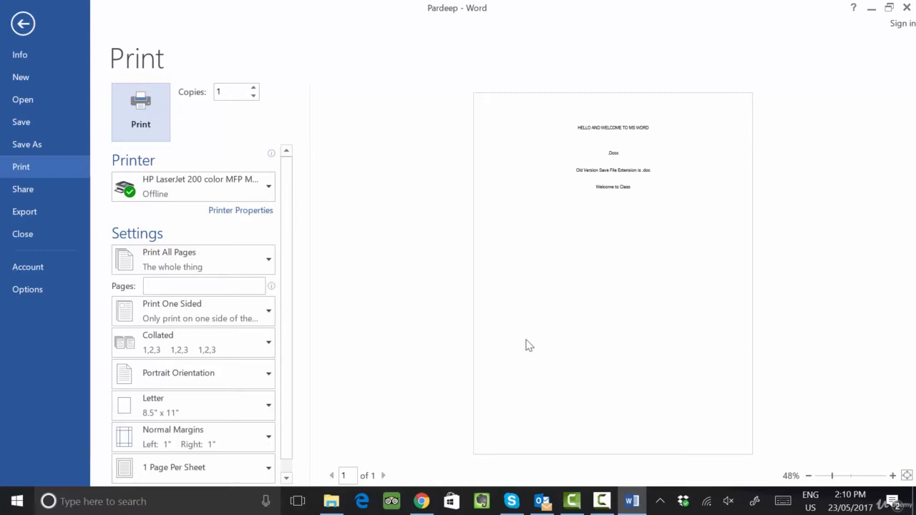
{"action": "left_click", "coordinate": [23, 24]}
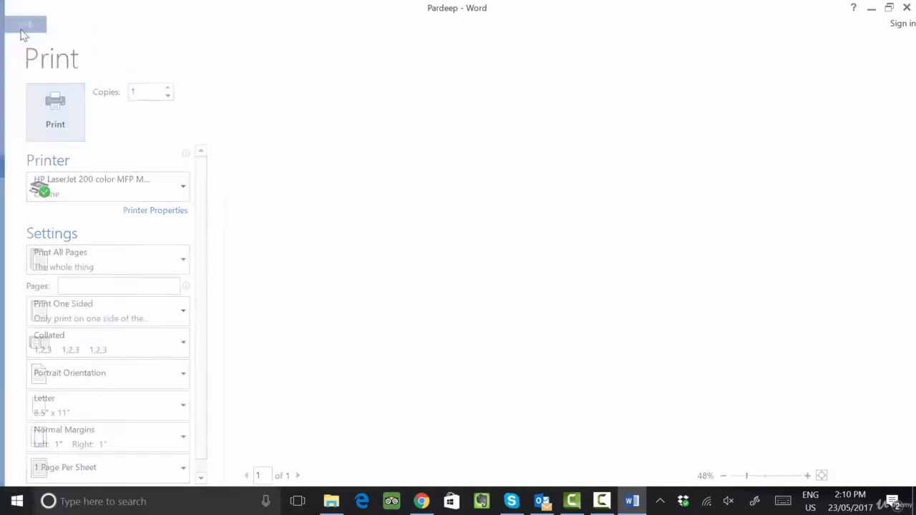
Step: Replace the whole document text with the line "Print Short Cut Key: Ctrl +P"
{"action": "key", "text": "ctrl+a"}
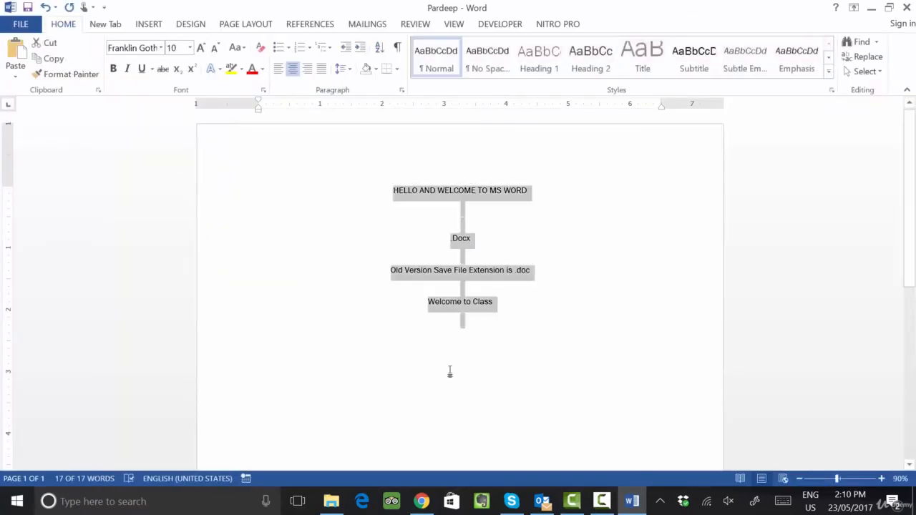
{"action": "key", "text": "Delete"}
{"action": "type", "text": "Print"}
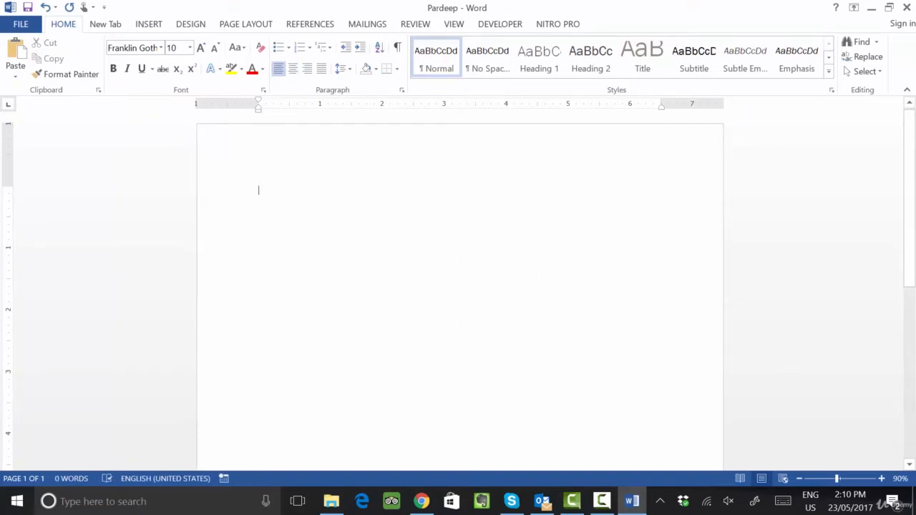
{"action": "type", "text": " Short Cyut"}
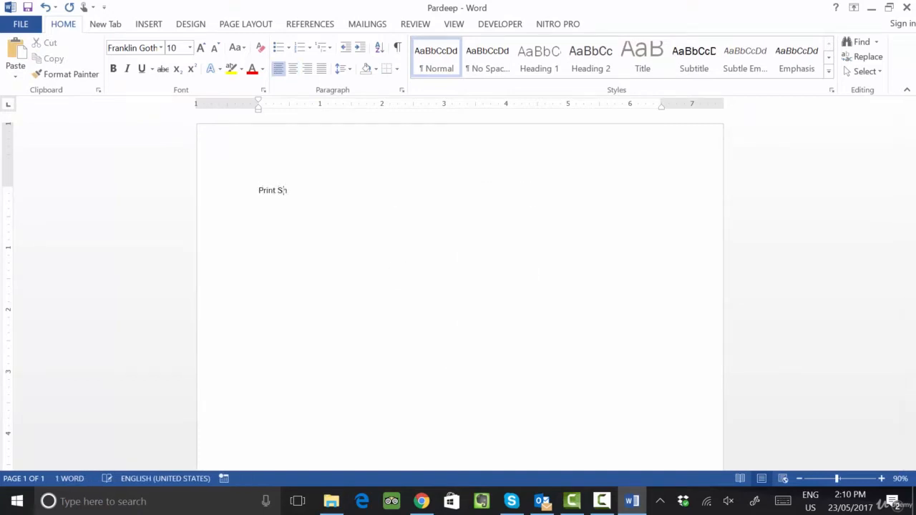
{"action": "key", "text": "BackSpace"}
{"action": "key", "text": "BackSpace"}
{"action": "key", "text": "BackSpace"}
{"action": "type", "text": "ut Key: Ctrl +P"}
Step: Enlarge all of the document's text to 18 pt
{"action": "key", "text": "ctrl+a"}
{"action": "key", "text": "ctrl+shift+period"}
{"action": "key", "text": "ctrl+shift+period"}
{"action": "key", "text": "ctrl+shift+period"}
{"action": "key", "text": "ctrl+shift+period"}
{"action": "key", "text": "ctrl+shift+period"}
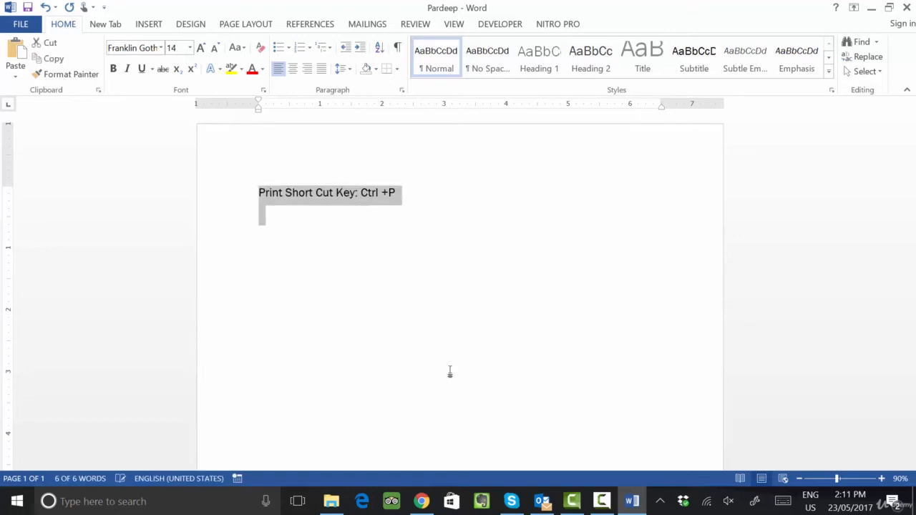
Step: Add a second line reading "Print Preview: Ctrl+Alt+I" below the print shortcut line
{"action": "left_click", "coordinate": [449, 371]}
{"action": "type", "text": "P"}
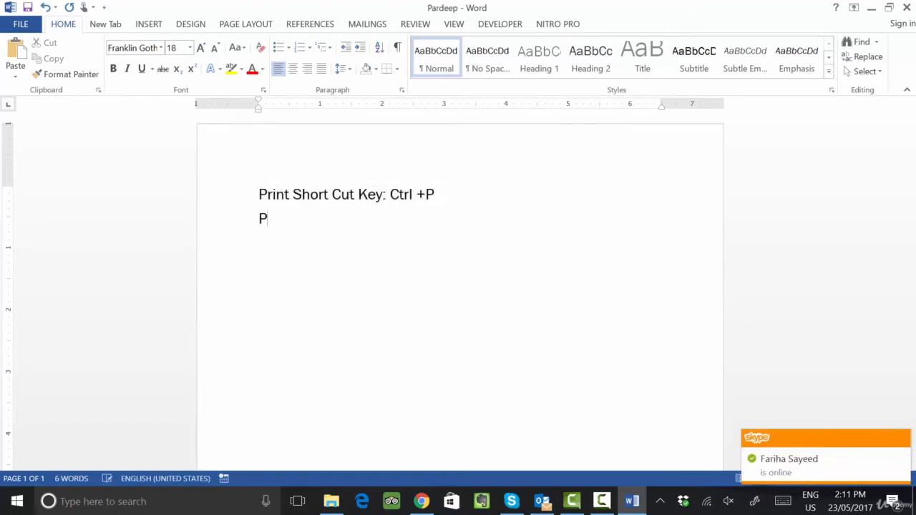
{"action": "type", "text": "rint Preview: Ctrl"}
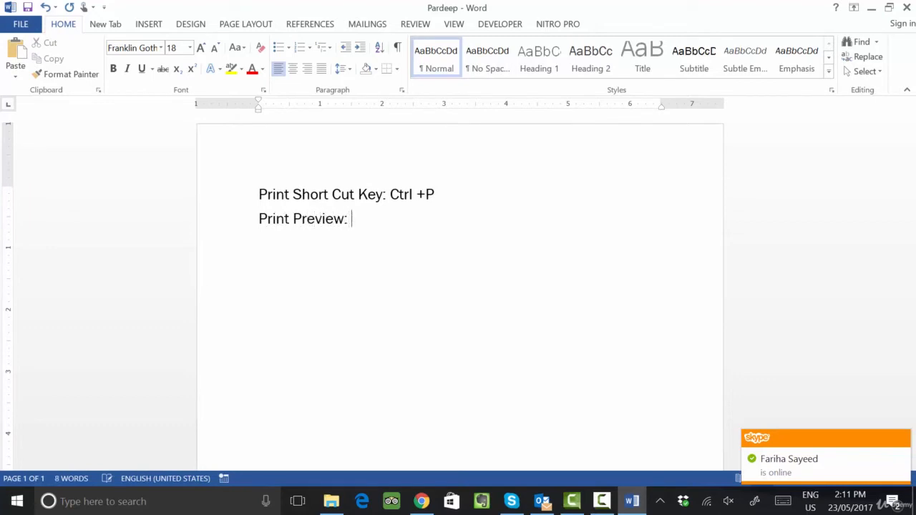
{"action": "type", "text": "+Alt"}
{"action": "key", "text": "BackSpace"}
{"action": "type", "text": "+I"}
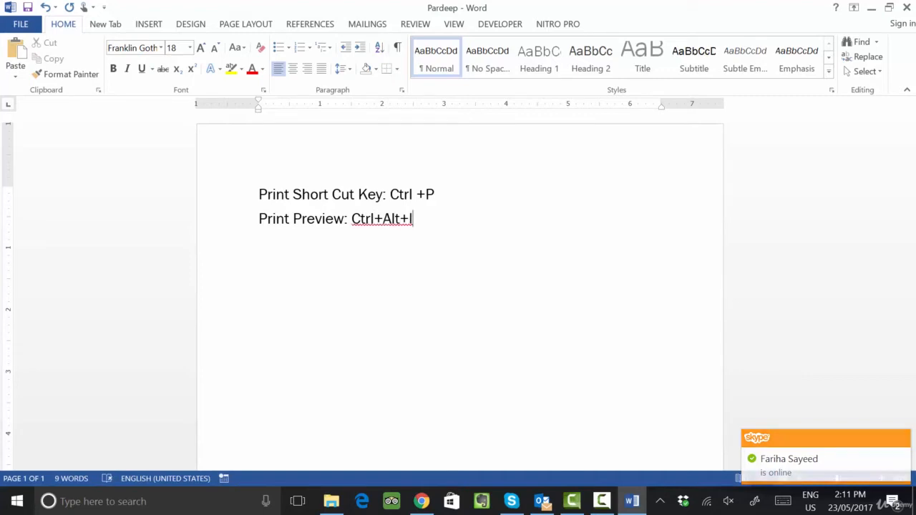
{"action": "key", "text": "ctrl+i"}
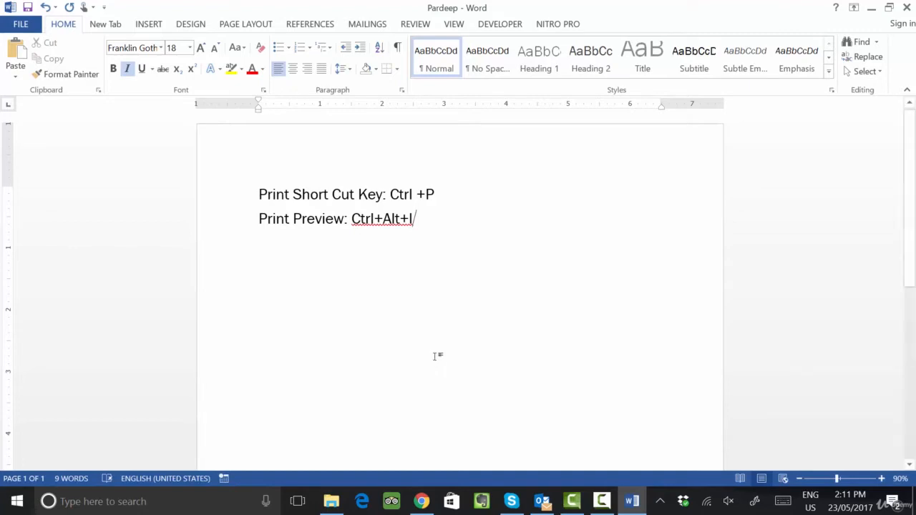
{"action": "key", "text": "ctrl+i"}
{"action": "key", "text": "ctrl+i"}
{"action": "key", "text": "ctrl+i"}
{"action": "key", "text": "ctrl+i"}
{"action": "key", "text": "ctrl+i"}
{"action": "key", "text": "alt+shift"}
Step: Open the print page to review the printer options and the preview of the two shortcut lines
{"action": "key", "text": "ctrl+p"}
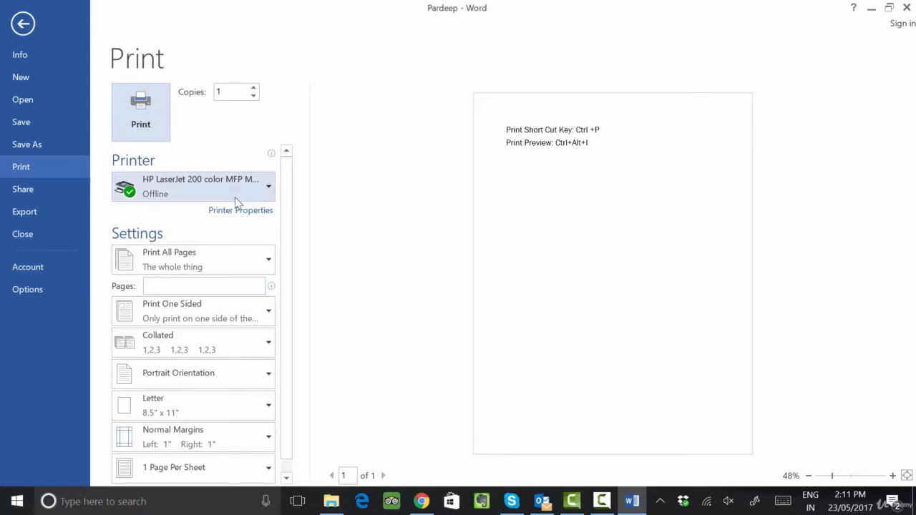
{"action": "mouse_move", "coordinate": [169, 205]}
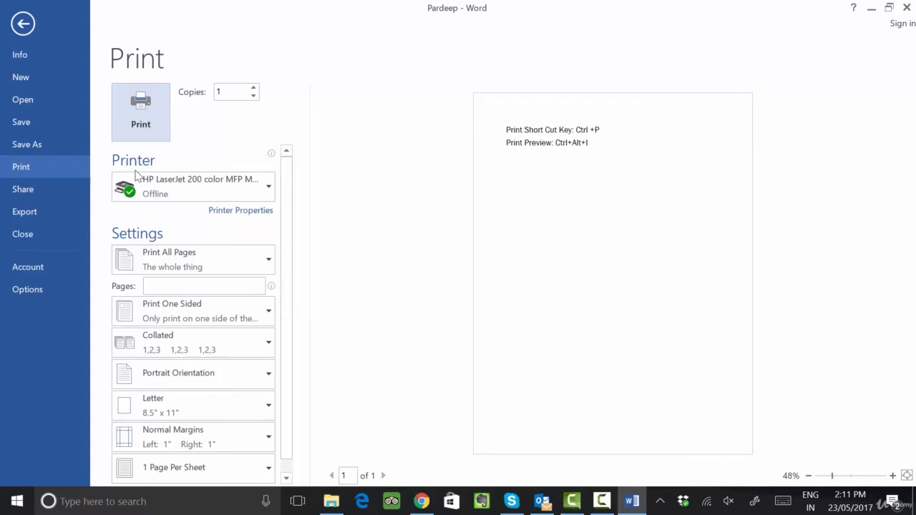
Step: Look through the list of available printers, keeping the HP LaserJet 200 color MFP M276 PCL 6 selected
{"action": "left_click", "coordinate": [186, 194]}
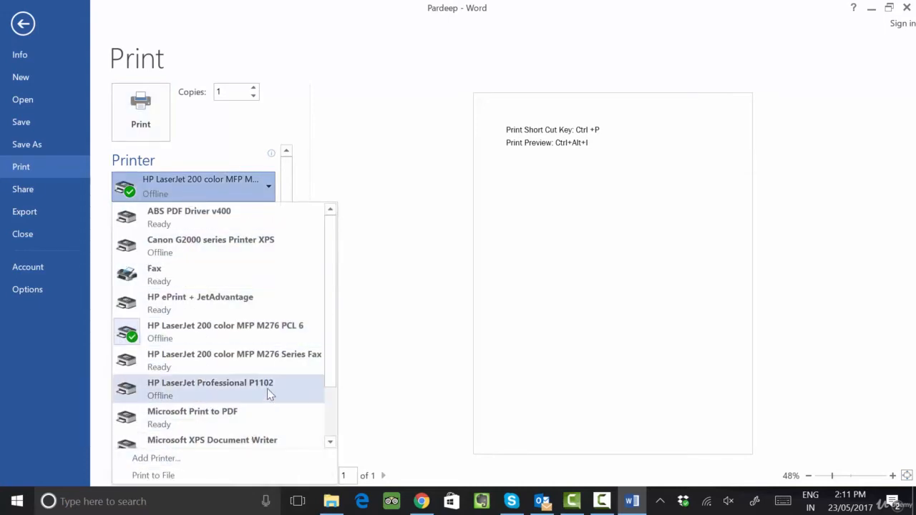
{"action": "scroll", "coordinate": [267, 389], "scroll_direction": "down", "scroll_amount": 2}
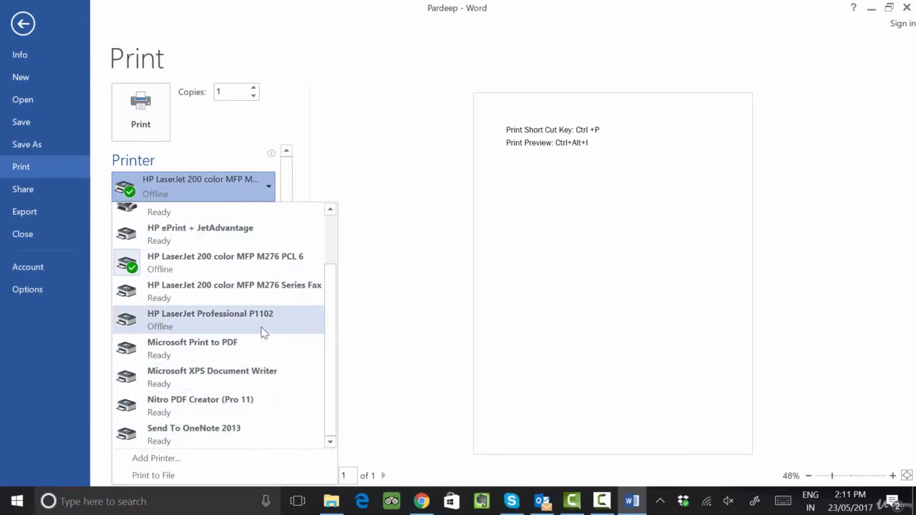
{"action": "left_click", "coordinate": [217, 266]}
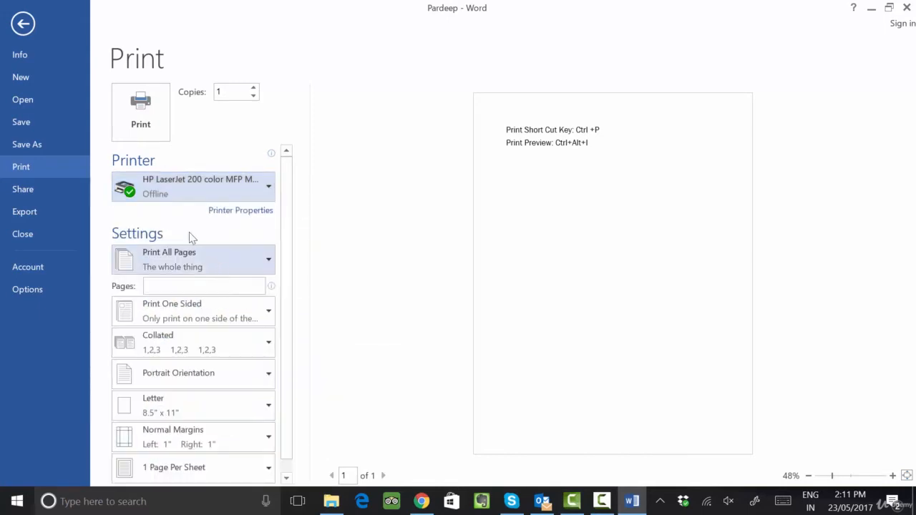
{"action": "left_click", "coordinate": [162, 187]}
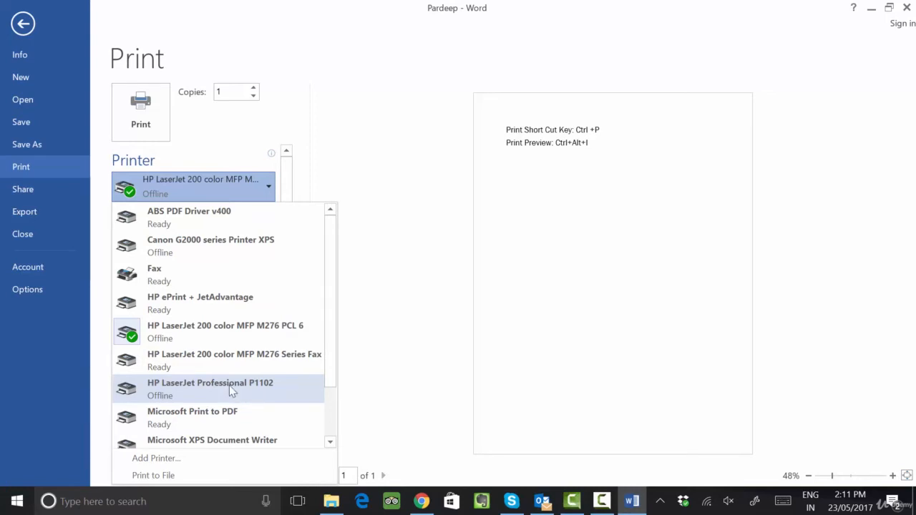
{"action": "left_click", "coordinate": [379, 143]}
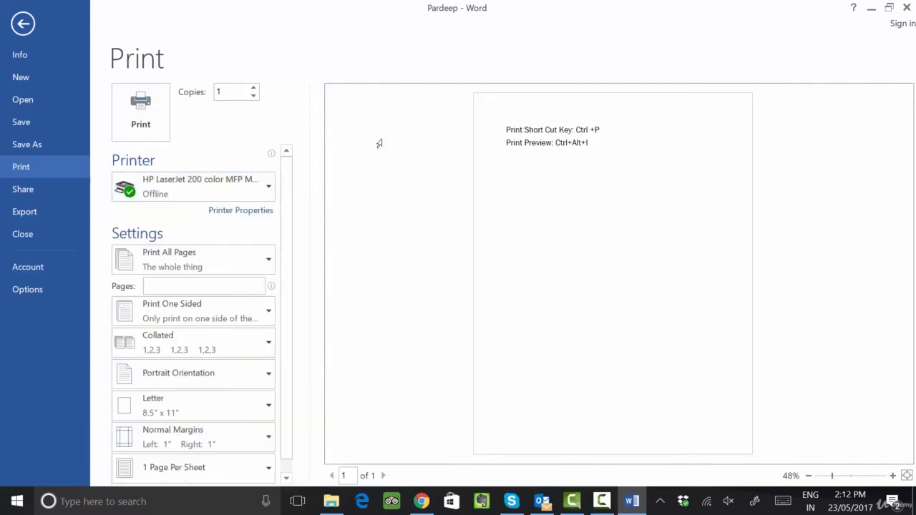
Step: Review the page range choices for printing, including odd and even pages, and return to the document
{"action": "left_click", "coordinate": [173, 263]}
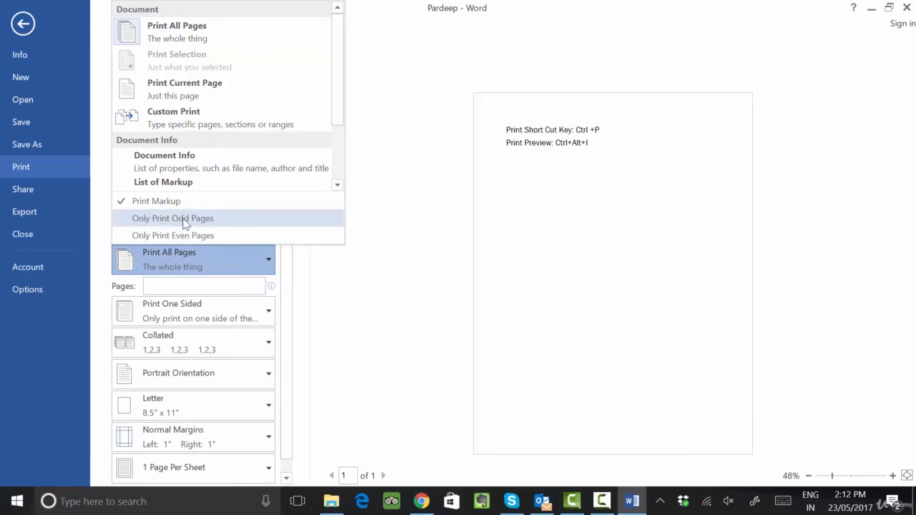
{"action": "left_click", "coordinate": [480, 249]}
{"action": "left_click", "coordinate": [22, 23]}
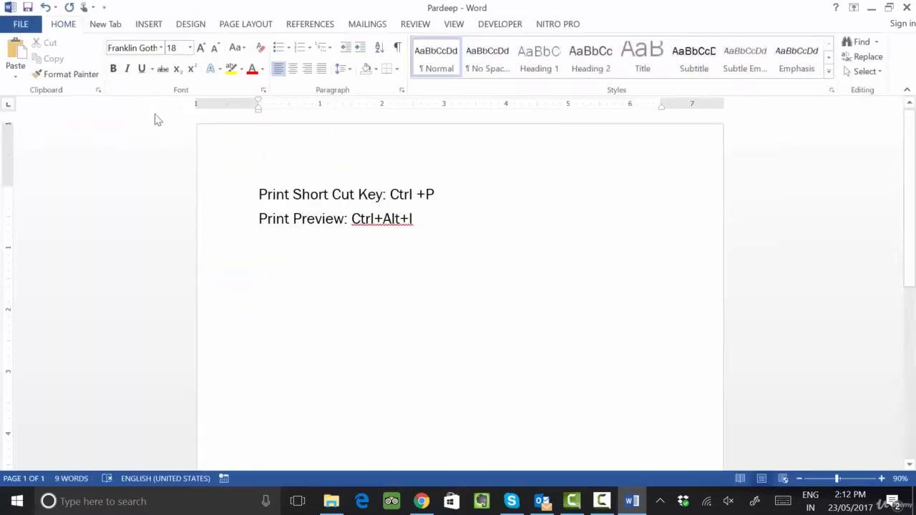
Step: Replace the whole document text with the numbers 1 to 10, each on its own line
{"action": "key", "text": "ctrl+a"}
{"action": "key", "text": "BackSpace"}
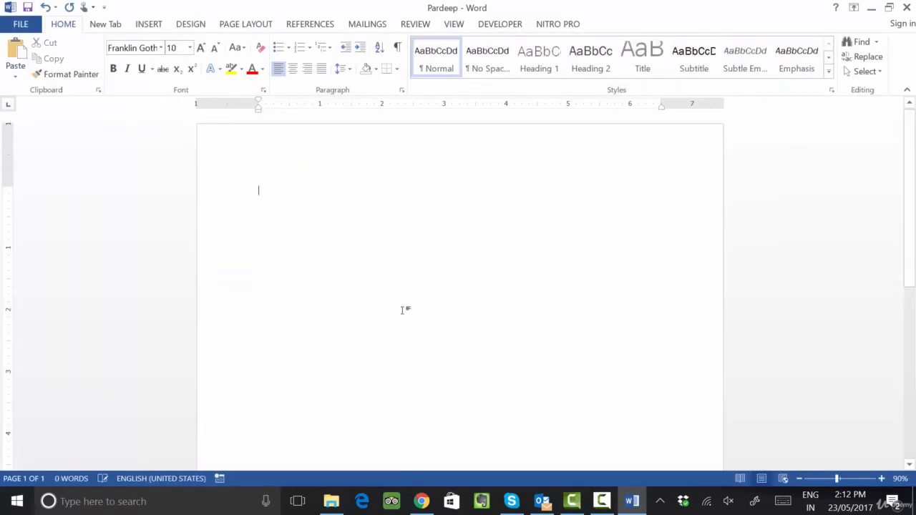
{"action": "type", "text": "1"}
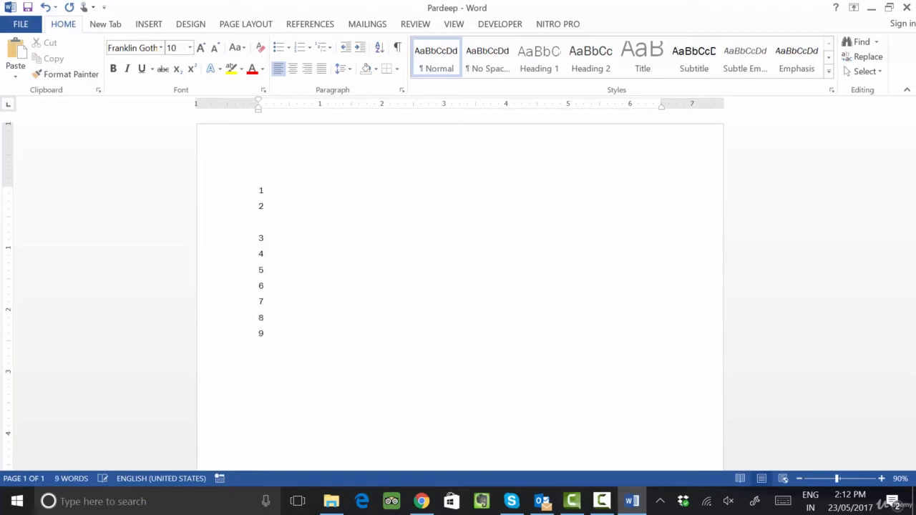
{"action": "key", "text": "Return"}
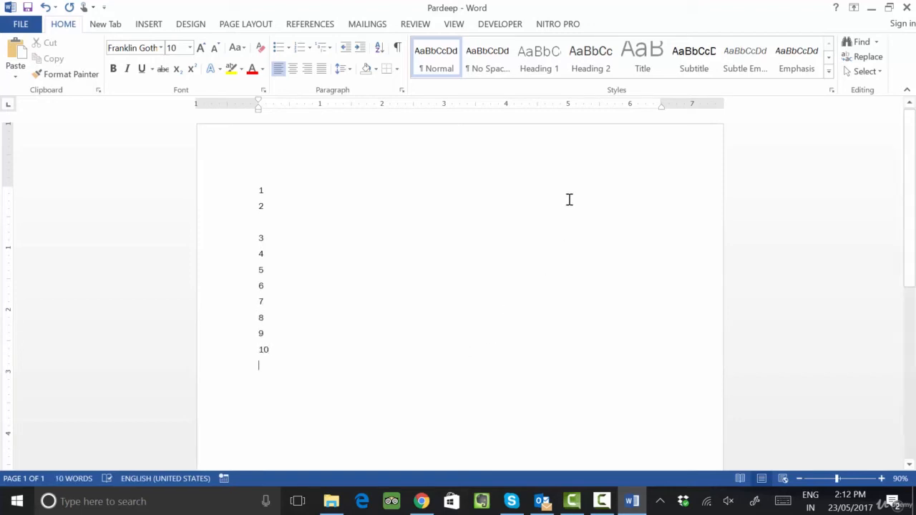
Step: Highlight sample numbers in the list one after another, including 1, 3, 5, 7 and 10
{"action": "double_click", "coordinate": [260, 189]}
{"action": "left_click_drag", "start_coordinate": [244, 223], "coordinate": [301, 246]}
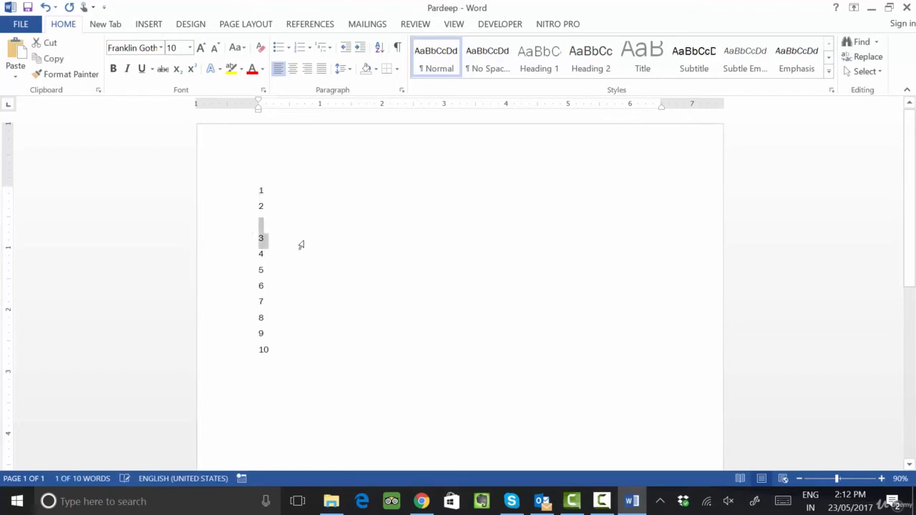
{"action": "double_click", "coordinate": [256, 271]}
{"action": "double_click", "coordinate": [255, 302]}
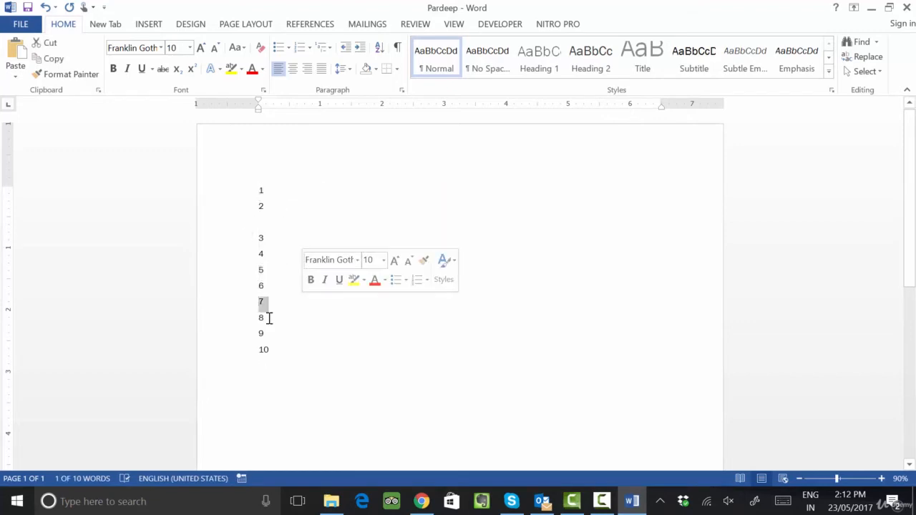
{"action": "double_click", "coordinate": [263, 350]}
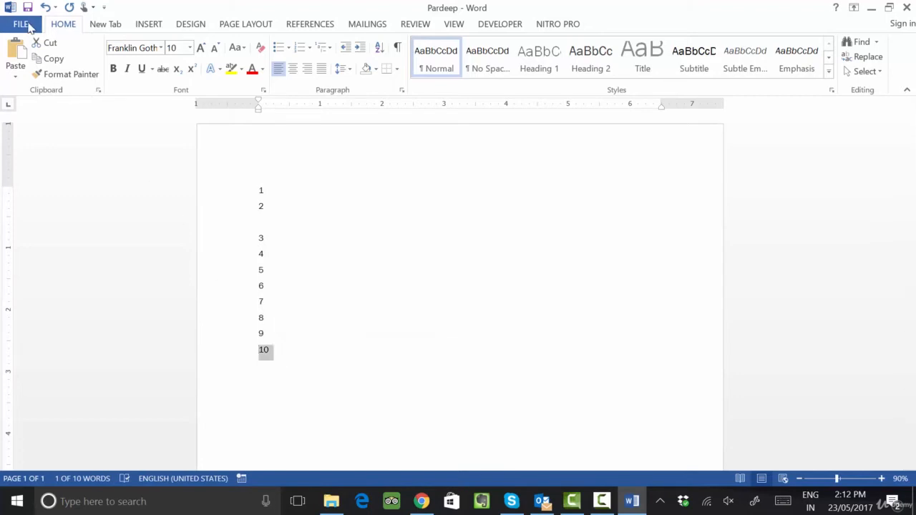
Step: Open the print page and switch the Only Print Even Pages option on and back off
{"action": "left_click", "coordinate": [21, 24]}
{"action": "left_click", "coordinate": [36, 164]}
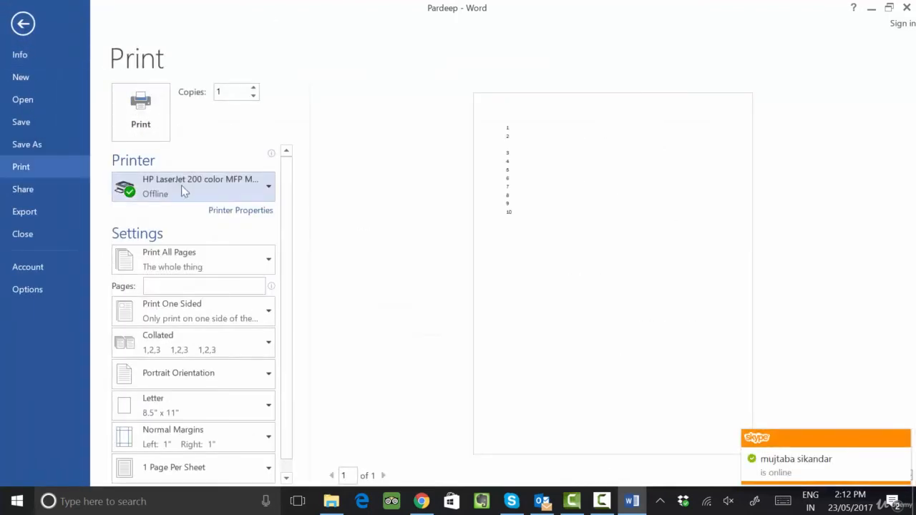
{"action": "left_click", "coordinate": [168, 266]}
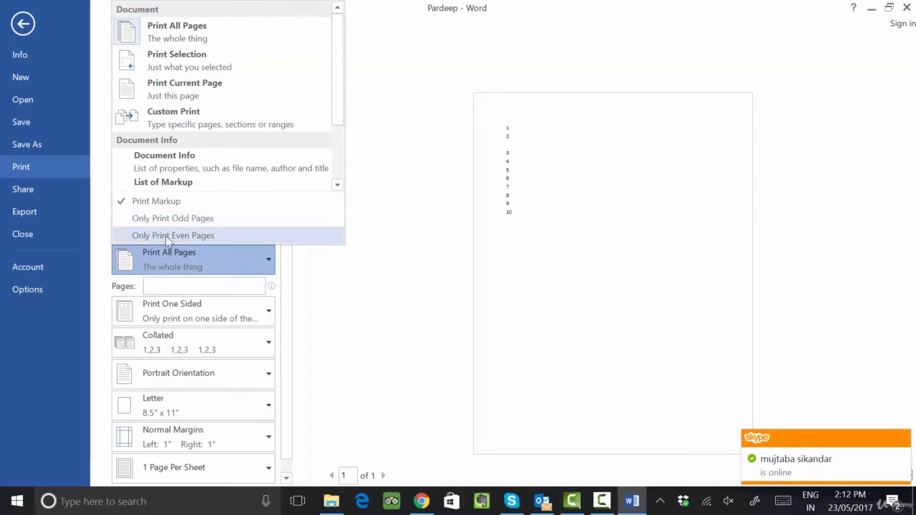
{"action": "left_click", "coordinate": [165, 235]}
{"action": "left_click", "coordinate": [179, 267]}
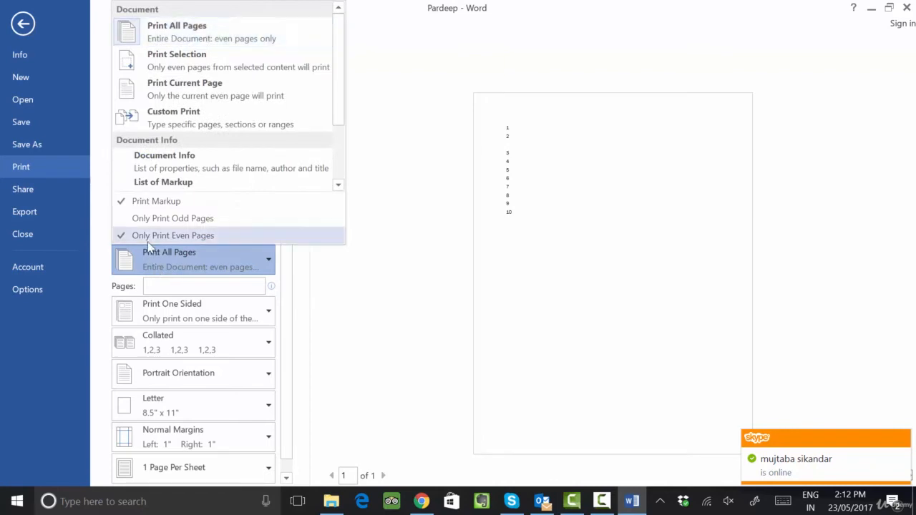
{"action": "left_click", "coordinate": [148, 239]}
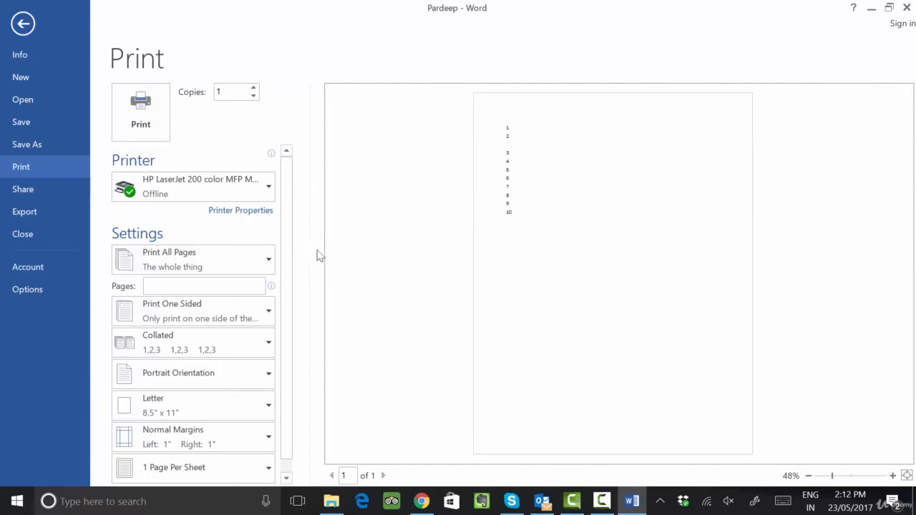
Step: Try printing on both sides with pages flipped on the long edge, and restore Print One Sided
{"action": "left_click", "coordinate": [185, 319]}
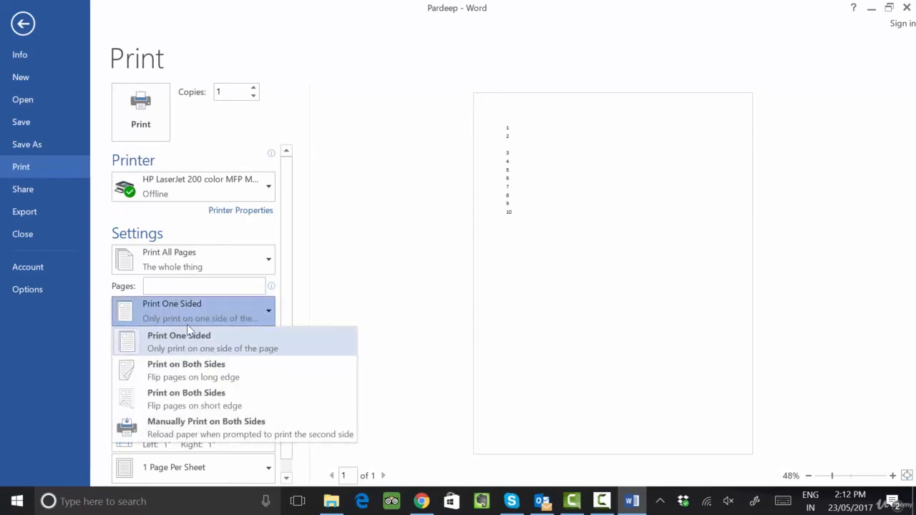
{"action": "left_click", "coordinate": [195, 365]}
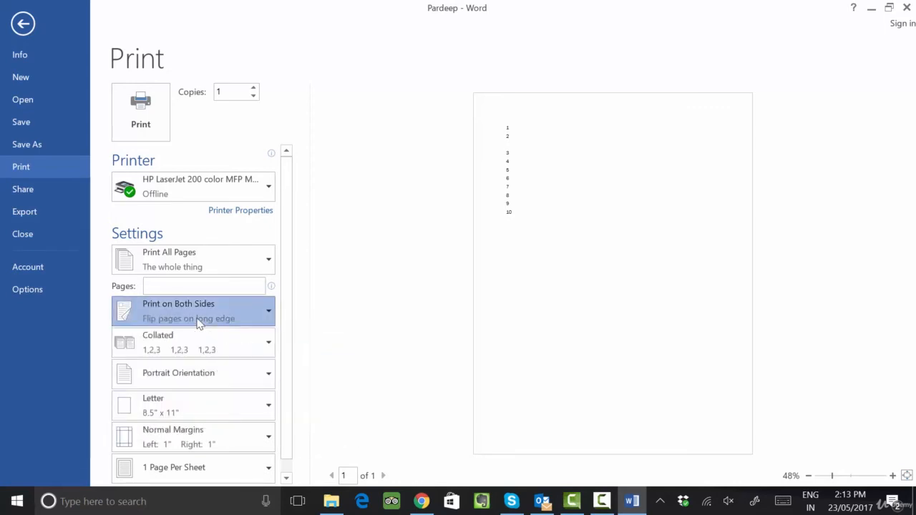
{"action": "left_click", "coordinate": [199, 322]}
{"action": "left_click", "coordinate": [193, 344]}
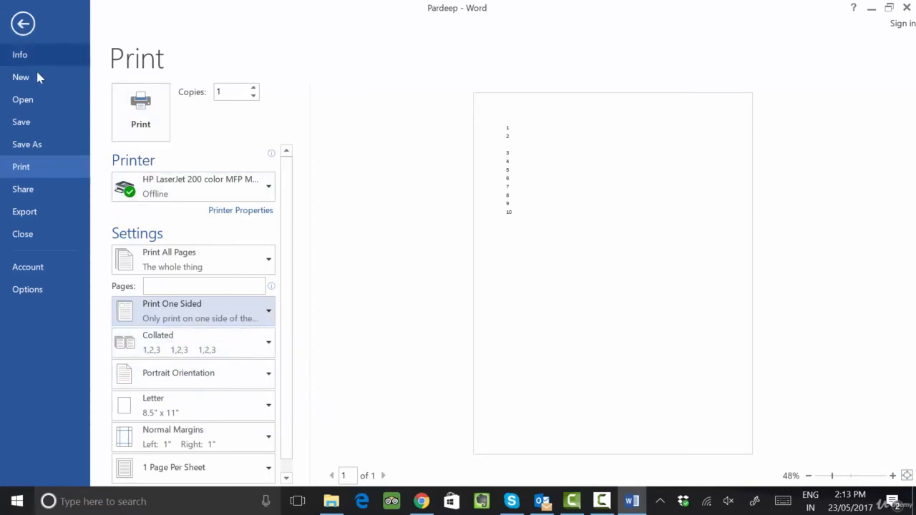
Step: Check the Collated and Uncollated choices and return to the document
{"action": "left_click", "coordinate": [164, 355]}
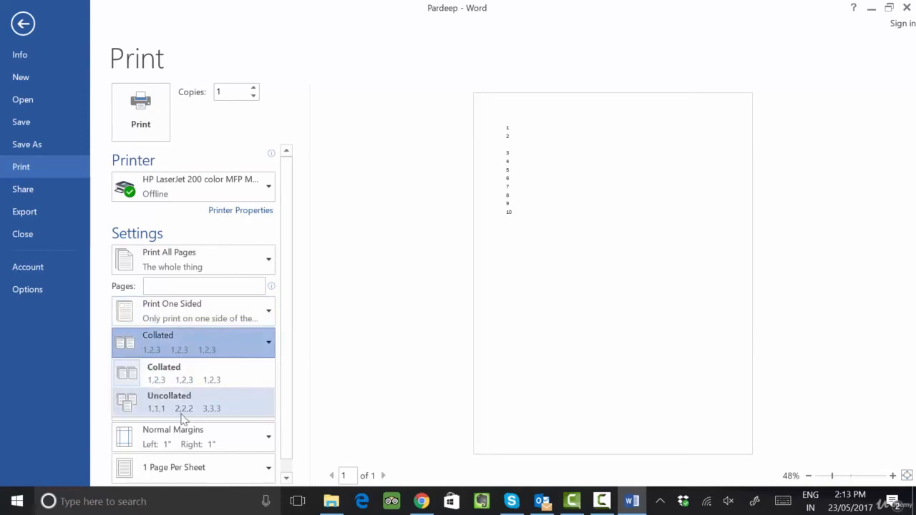
{"action": "left_click", "coordinate": [32, 24]}
{"action": "left_click", "coordinate": [32, 24]}
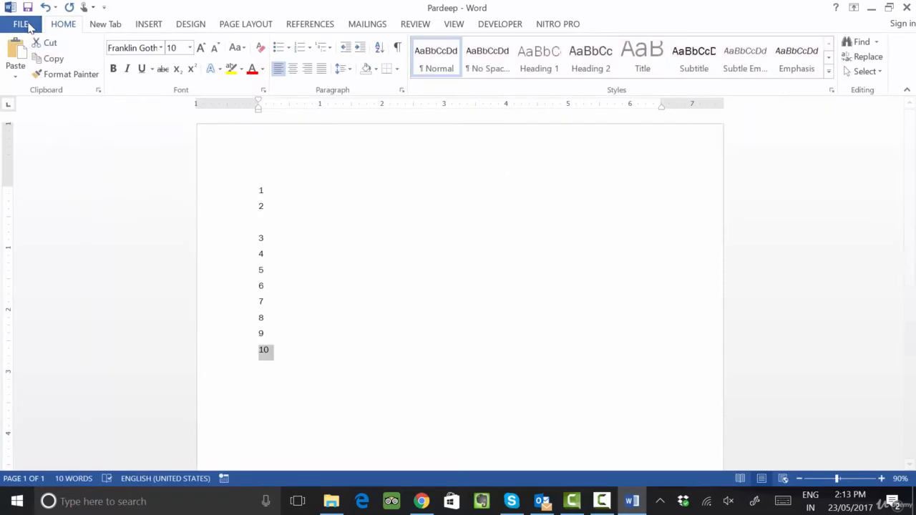
Step: Set up a custom print of pages 1-5 with 3 copies
{"action": "left_click", "coordinate": [21, 25]}
{"action": "left_click", "coordinate": [22, 166]}
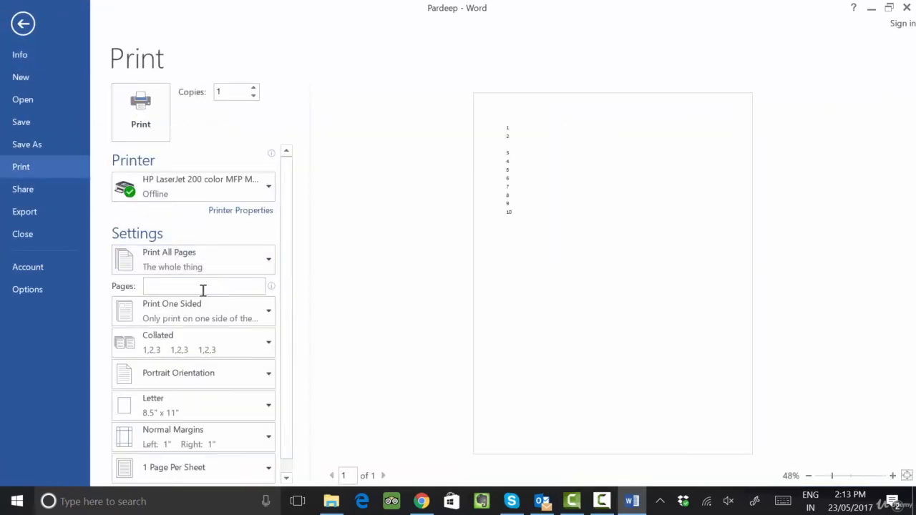
{"action": "left_click", "coordinate": [203, 287]}
{"action": "type", "text": "1-5"}
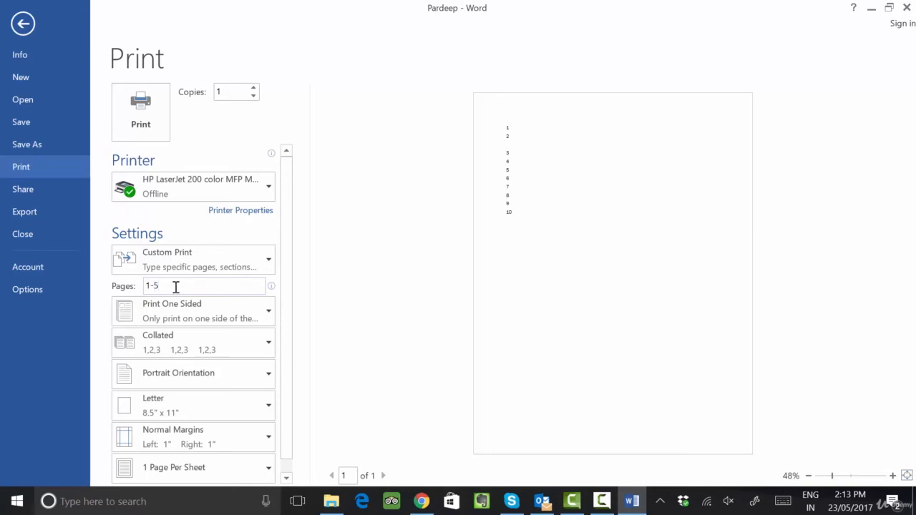
{"action": "left_click", "coordinate": [253, 89]}
{"action": "left_click", "coordinate": [254, 89]}
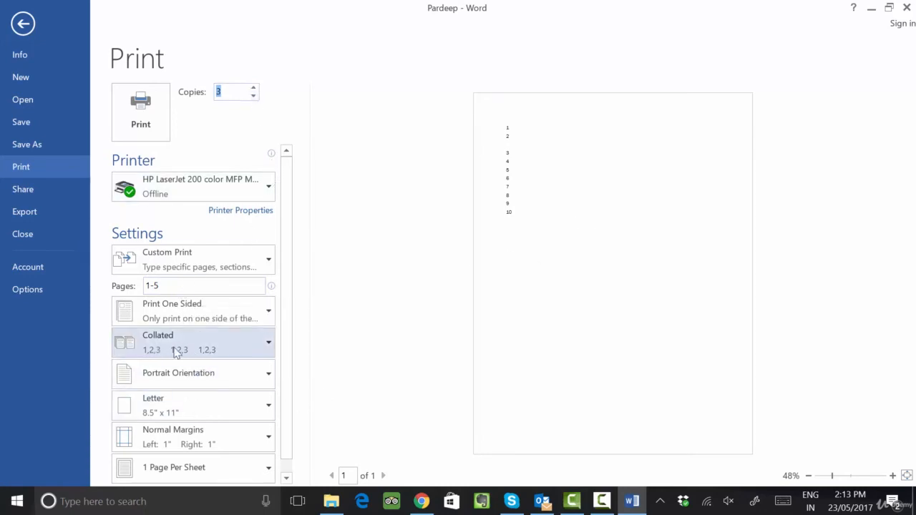
Step: Switch the copies to Uncollated and back to Collated
{"action": "left_click", "coordinate": [595, 229]}
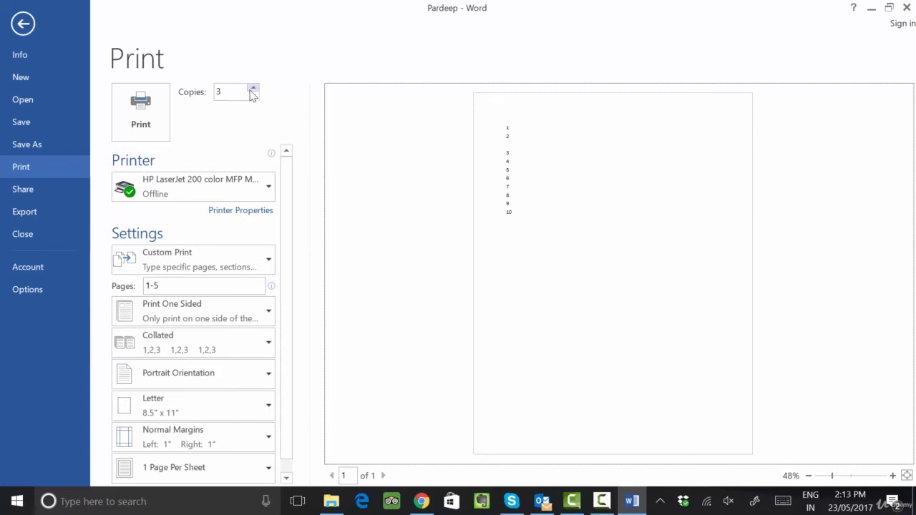
{"action": "left_click", "coordinate": [214, 335]}
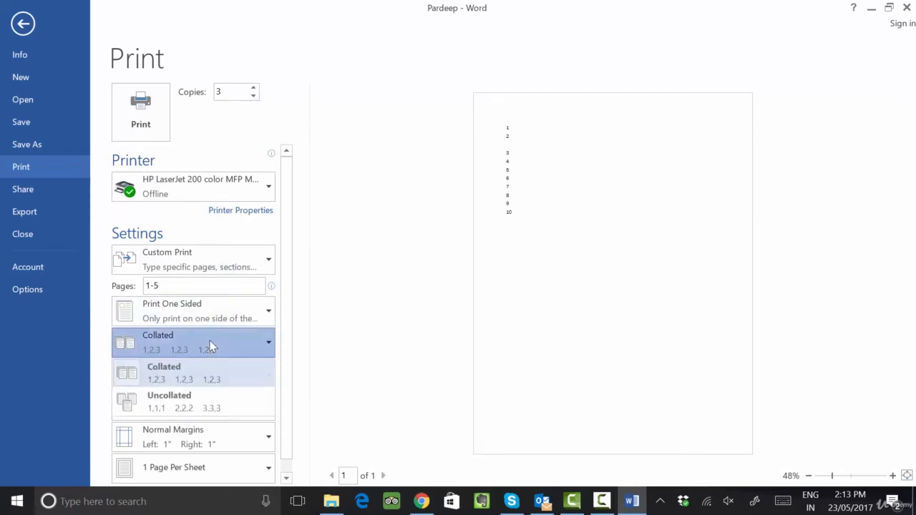
{"action": "left_click", "coordinate": [229, 402]}
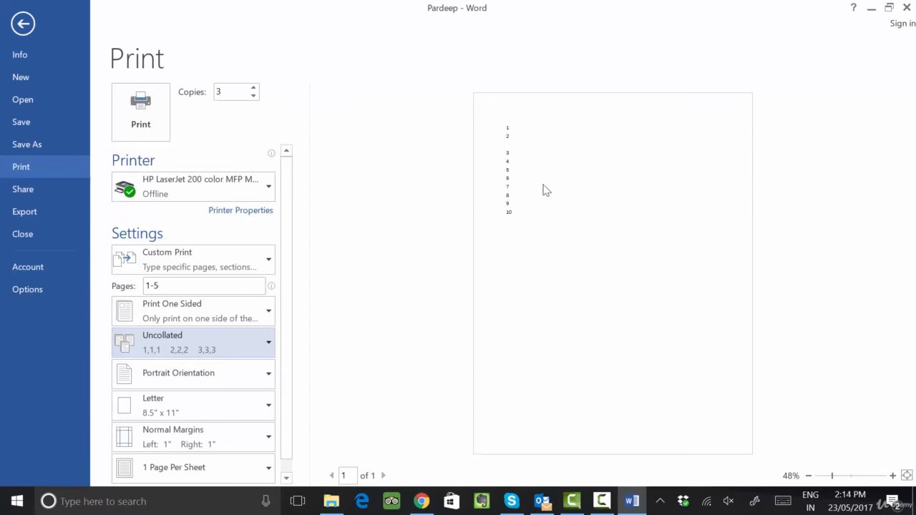
{"action": "left_click", "coordinate": [195, 353]}
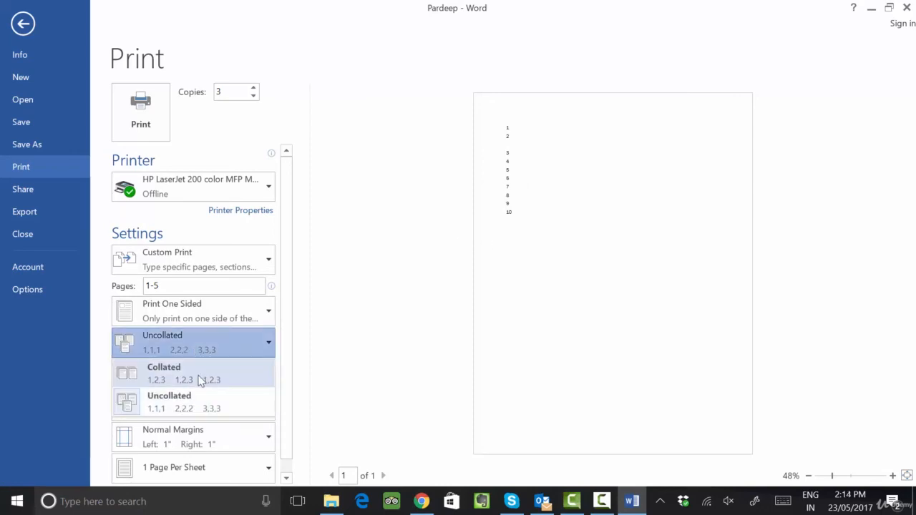
{"action": "left_click", "coordinate": [198, 380]}
Step: Preview the page in Landscape Orientation and restore Portrait Orientation
{"action": "left_click", "coordinate": [201, 378]}
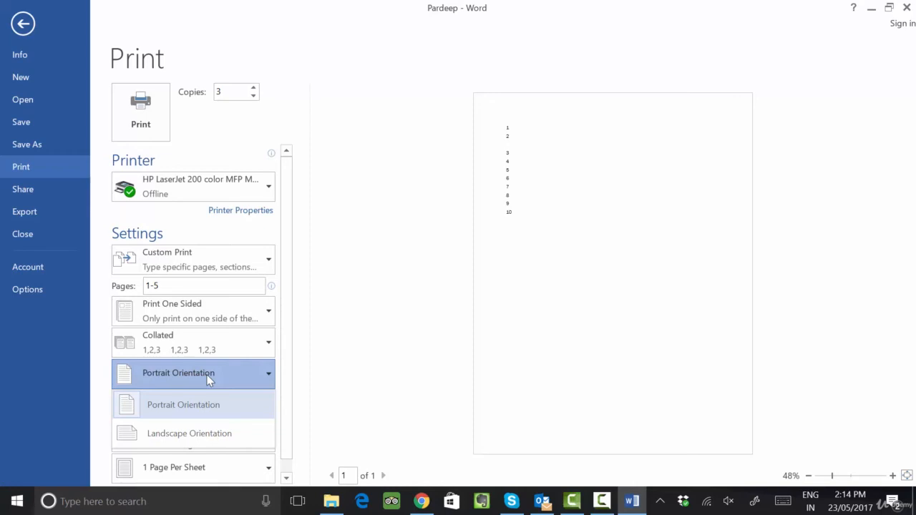
{"action": "left_click", "coordinate": [190, 432]}
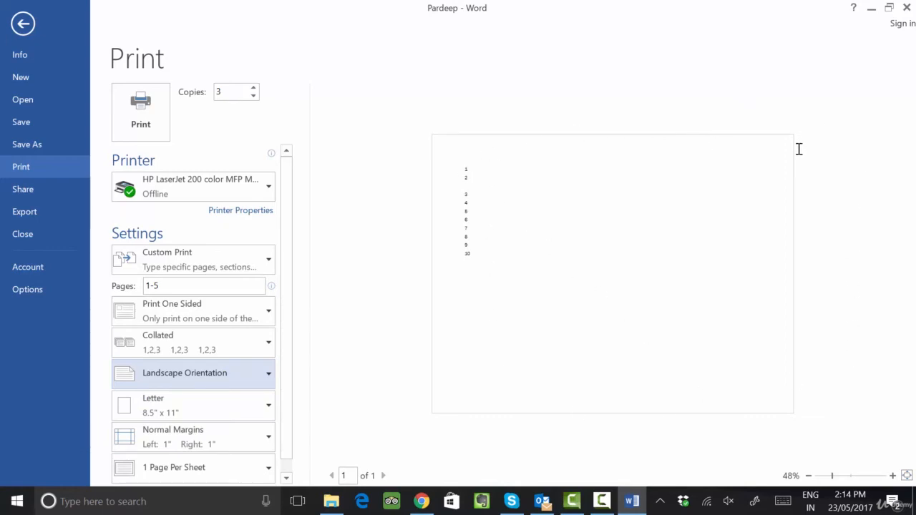
{"action": "left_click", "coordinate": [236, 385]}
{"action": "left_click", "coordinate": [231, 401]}
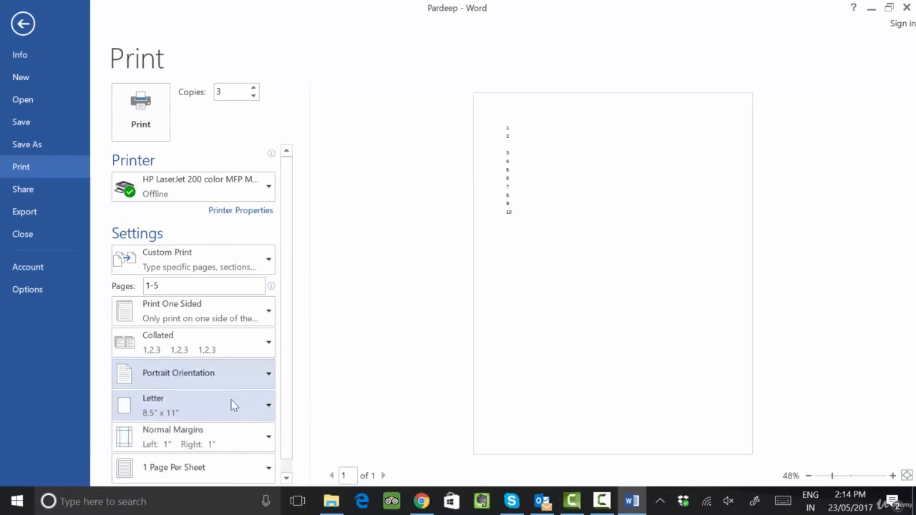
Step: Look through the available paper sizes and the remaining print settings down to pages per sheet
{"action": "left_click", "coordinate": [247, 401]}
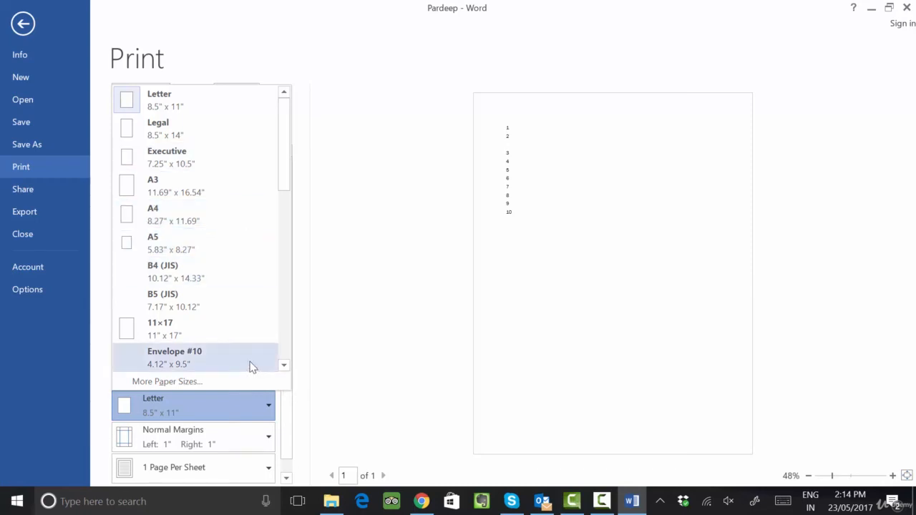
{"action": "left_click", "coordinate": [343, 324]}
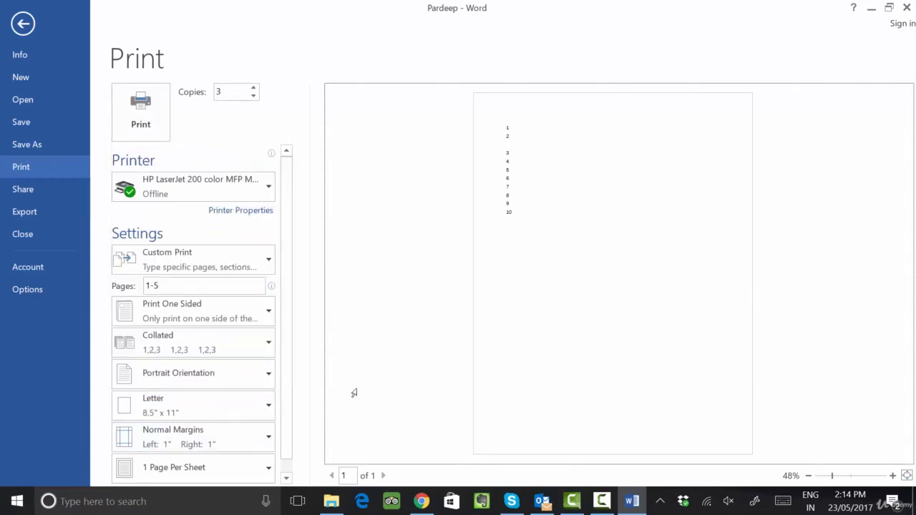
{"action": "scroll", "coordinate": [285, 461], "scroll_direction": "down", "scroll_amount": 1}
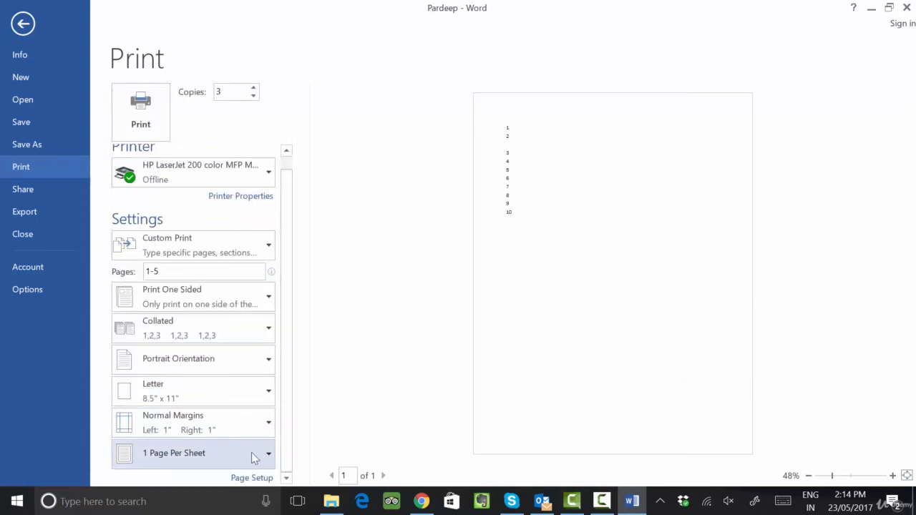
Step: Preview the page with Wide and Mirrored margins and restore Normal margins
{"action": "left_click", "coordinate": [198, 457]}
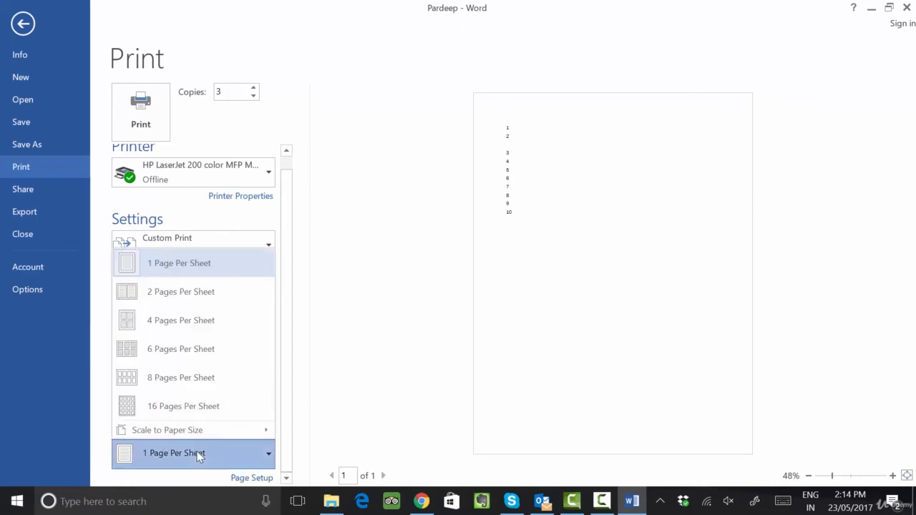
{"action": "left_click", "coordinate": [199, 455]}
{"action": "left_click", "coordinate": [193, 429]}
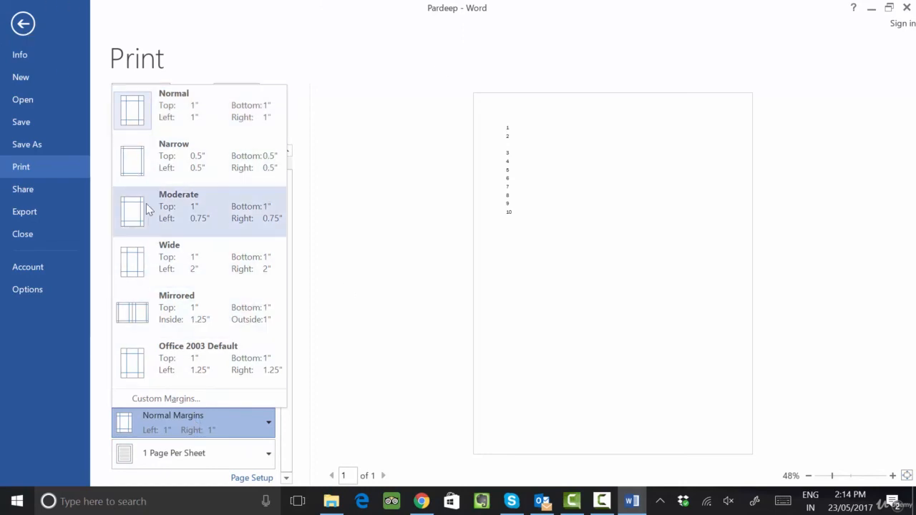
{"action": "left_click", "coordinate": [173, 256]}
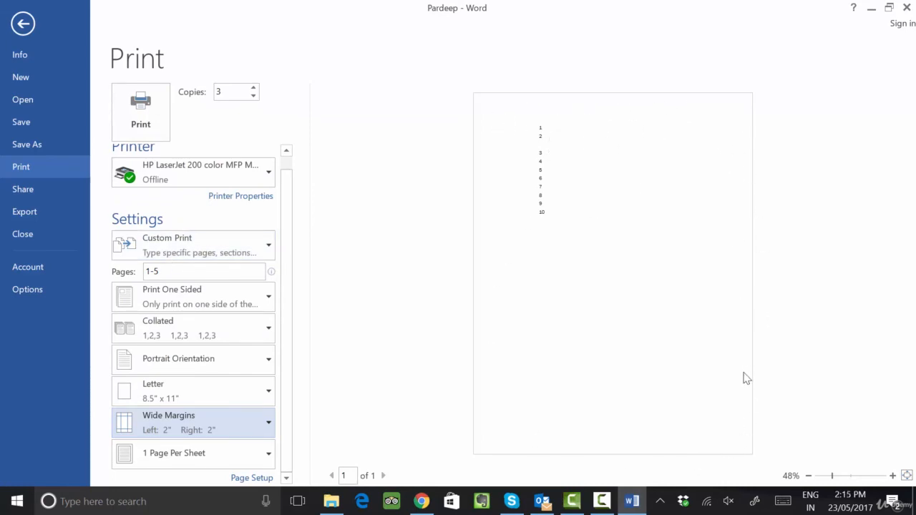
{"action": "left_click", "coordinate": [196, 430]}
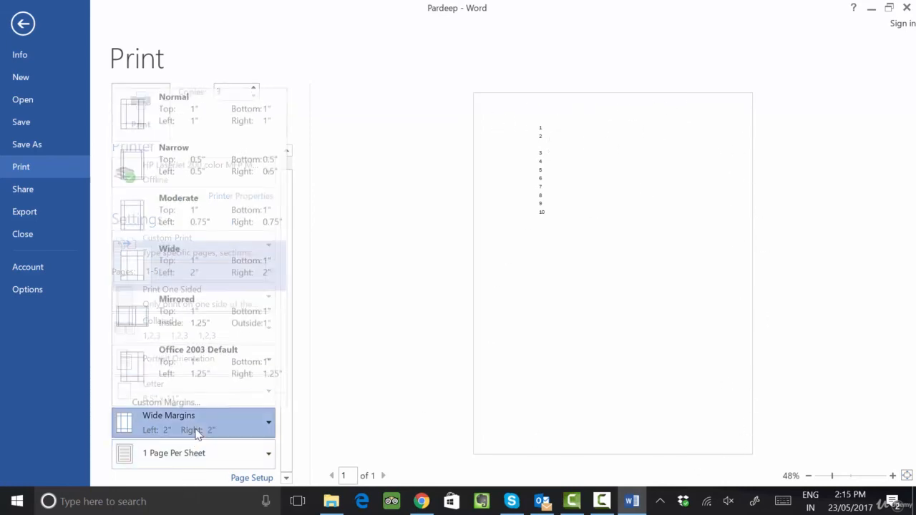
{"action": "left_click", "coordinate": [182, 312]}
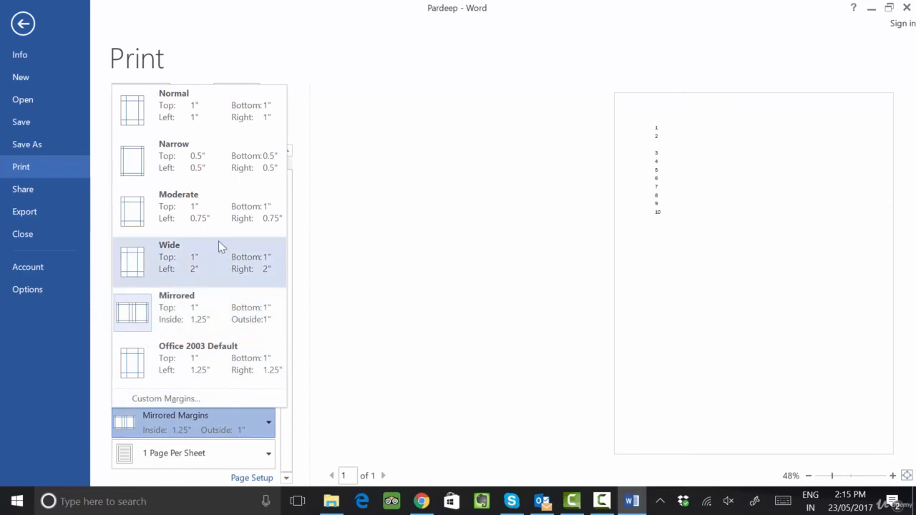
{"action": "left_click", "coordinate": [205, 127]}
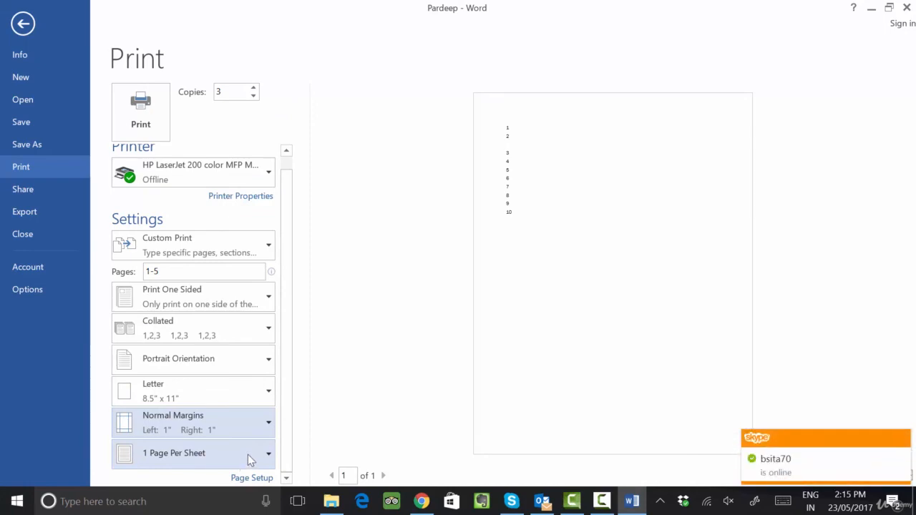
Step: Set the print layout to 8 Pages Per Sheet
{"action": "left_click", "coordinate": [249, 458]}
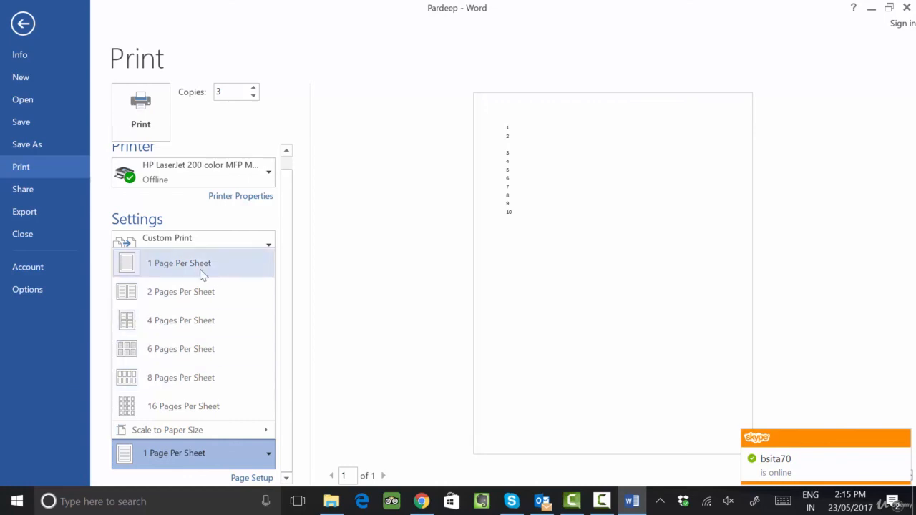
{"action": "left_click", "coordinate": [208, 379]}
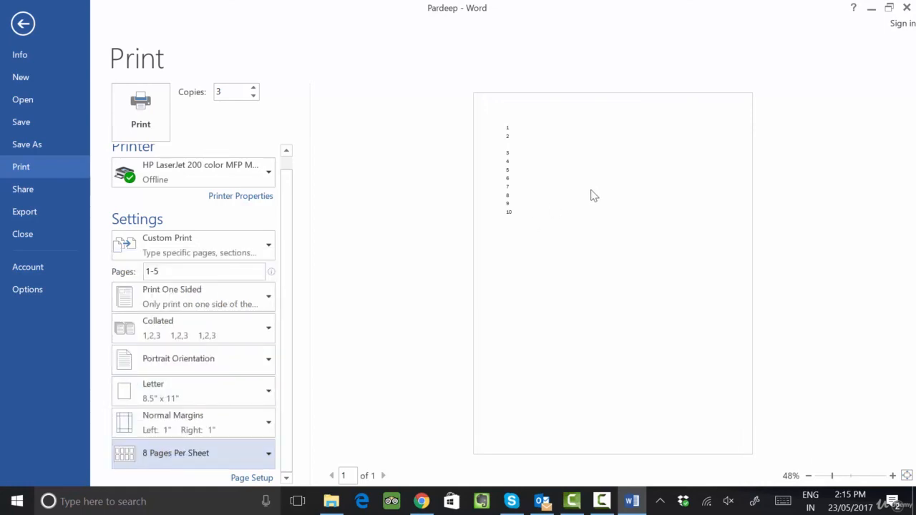
Step: Close the current document without saving its changes and open the Quick Book 2013 Training document from the desktop
{"action": "left_click", "coordinate": [23, 24]}
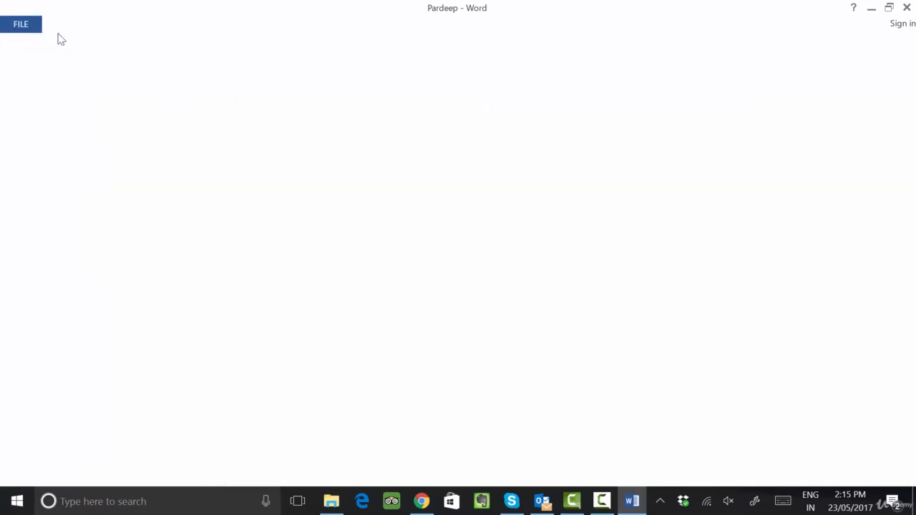
{"action": "left_click", "coordinate": [906, 7]}
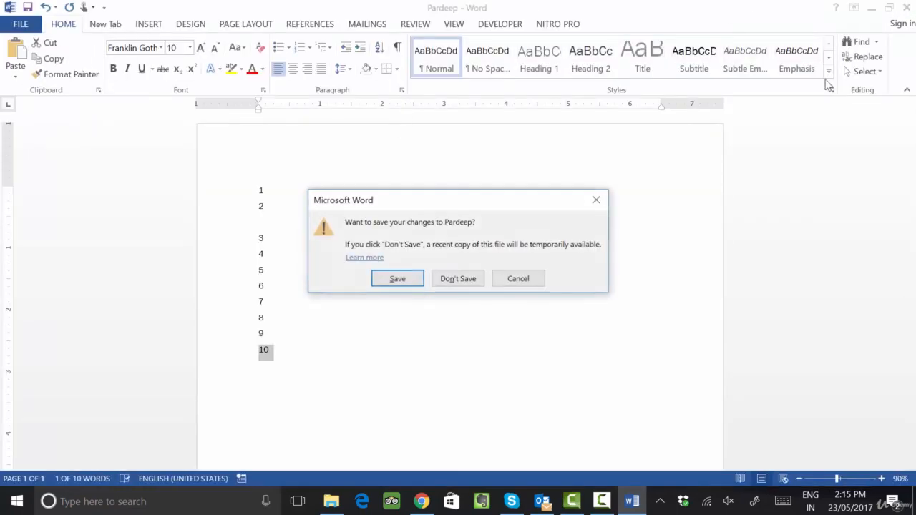
{"action": "left_click", "coordinate": [460, 279]}
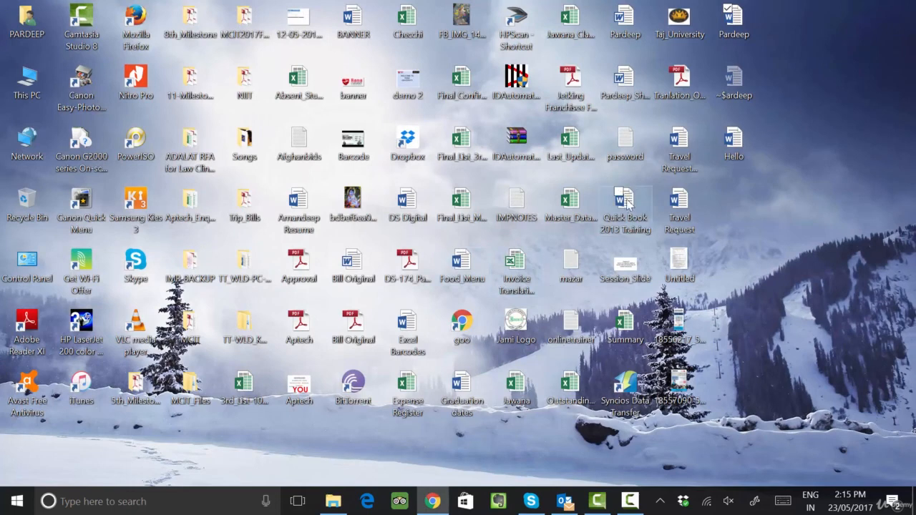
{"action": "double_click", "coordinate": [625, 208]}
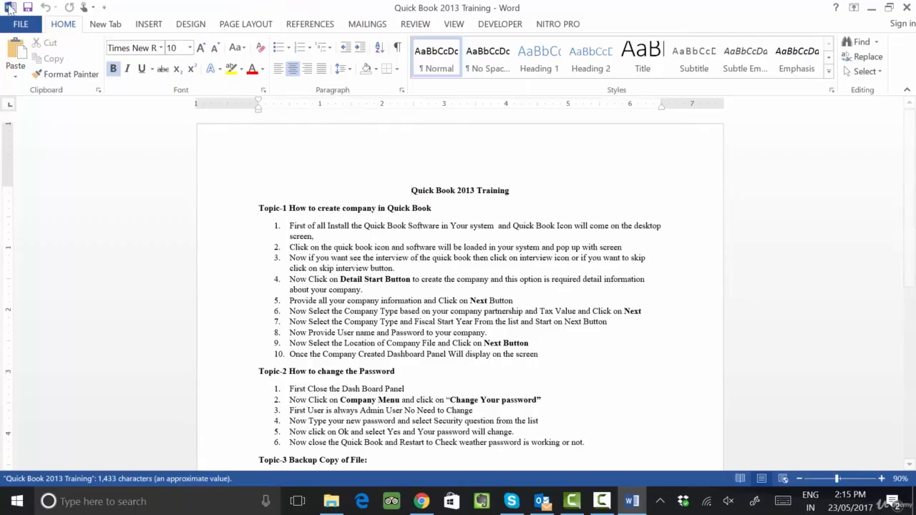
Step: In the print settings, try 2 and 4 Pages Per Sheet and settle on 6 Pages Per Sheet
{"action": "left_click", "coordinate": [20, 24]}
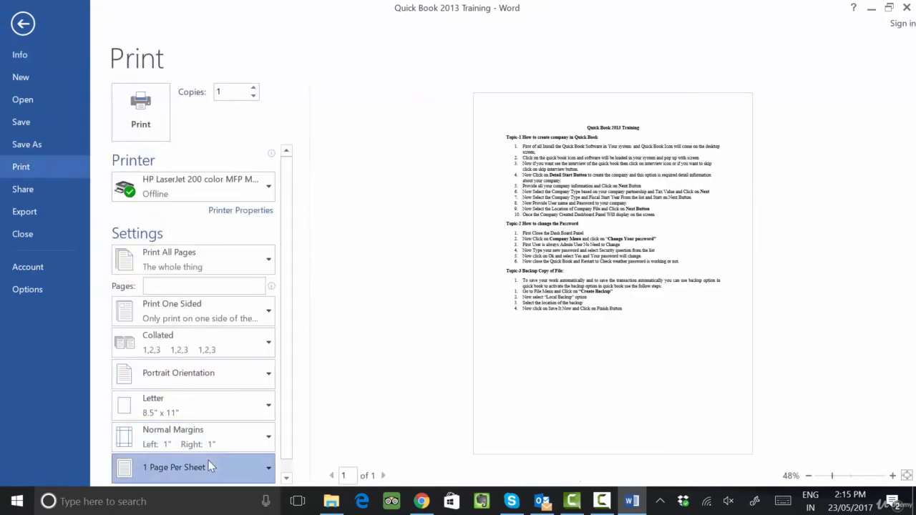
{"action": "left_click", "coordinate": [208, 461]}
{"action": "left_click", "coordinate": [184, 306]}
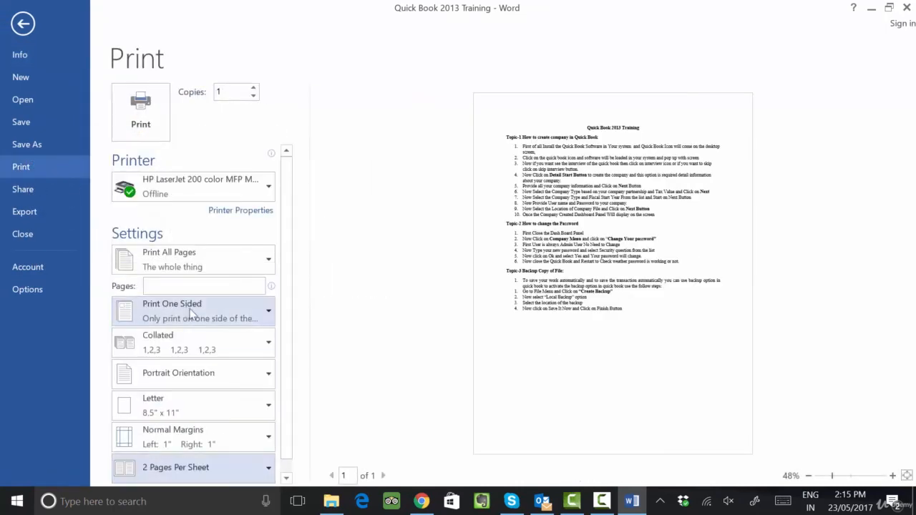
{"action": "left_click", "coordinate": [186, 464]}
{"action": "left_click", "coordinate": [188, 335]}
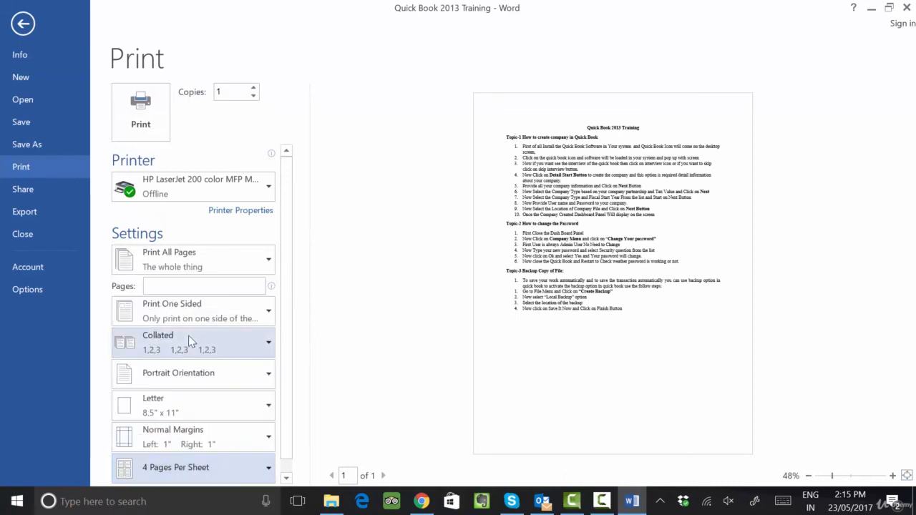
{"action": "left_click", "coordinate": [208, 466]}
{"action": "left_click", "coordinate": [180, 364]}
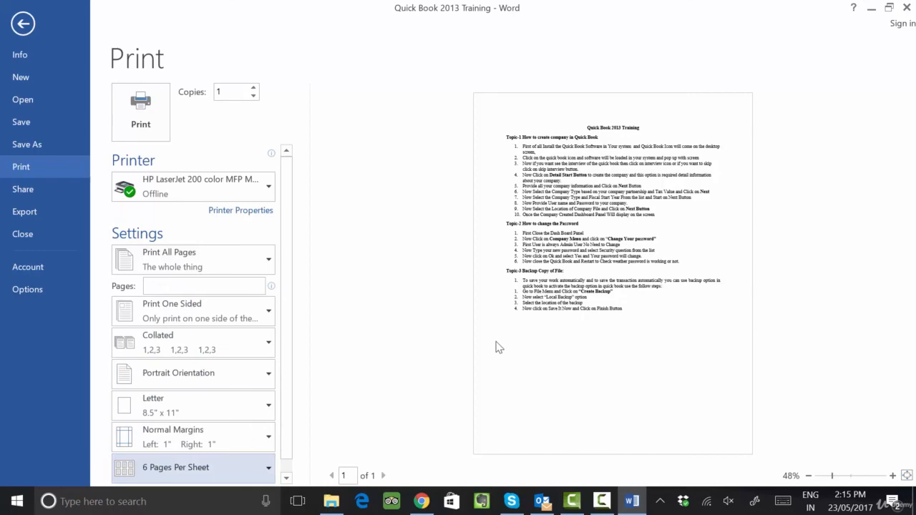
Step: Return to the document text and reopen its print settings and preview
{"action": "left_click", "coordinate": [30, 33]}
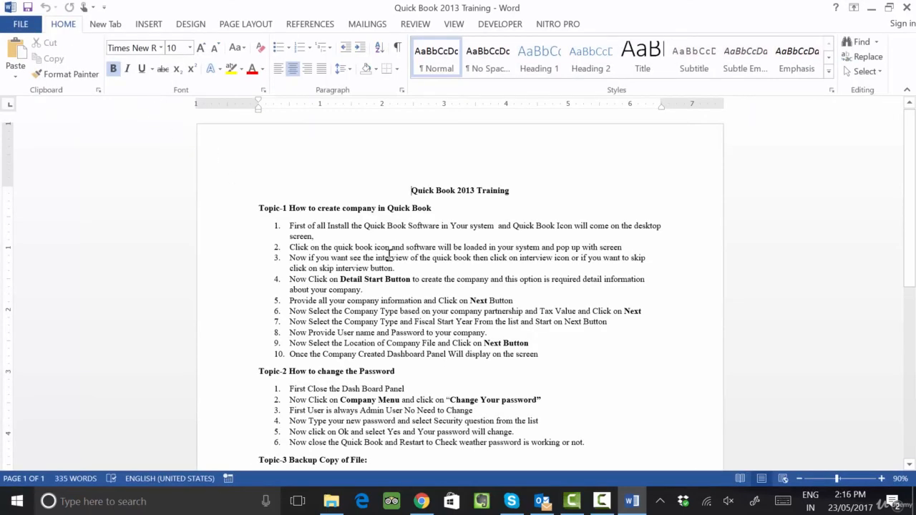
{"action": "left_click", "coordinate": [21, 24]}
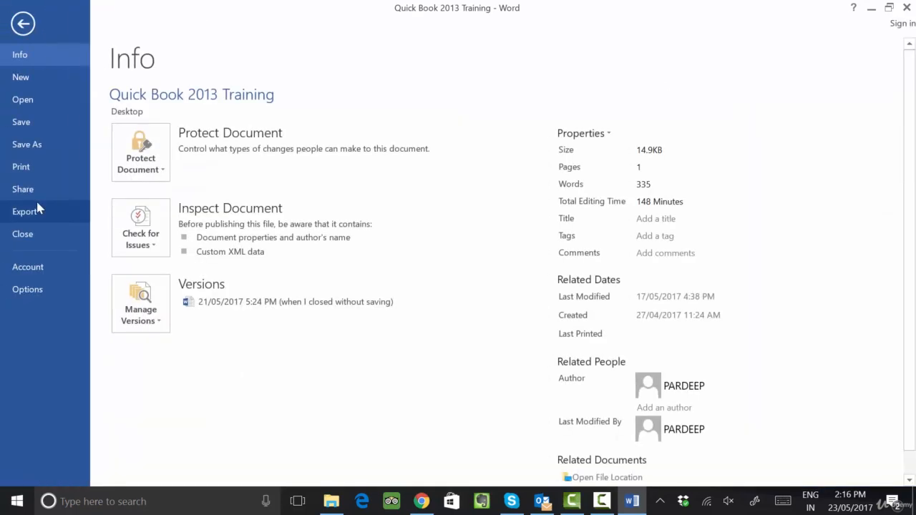
{"action": "left_click", "coordinate": [21, 167]}
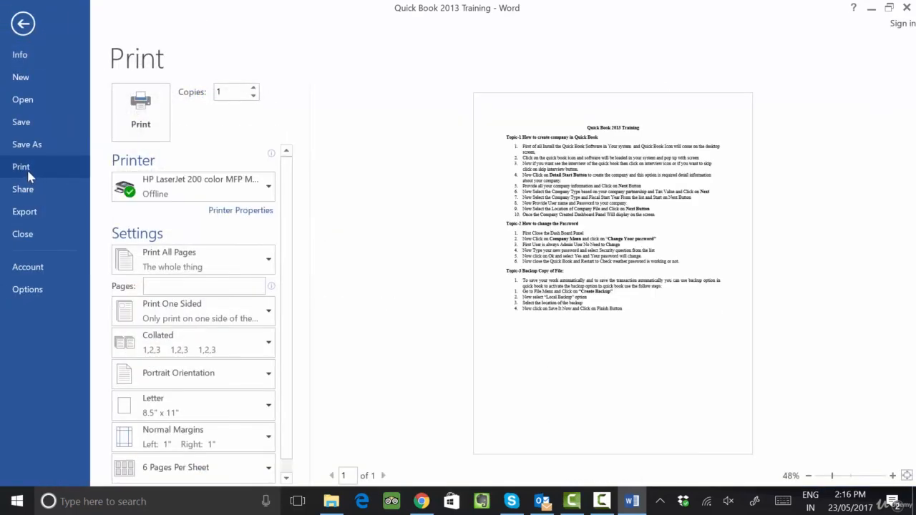